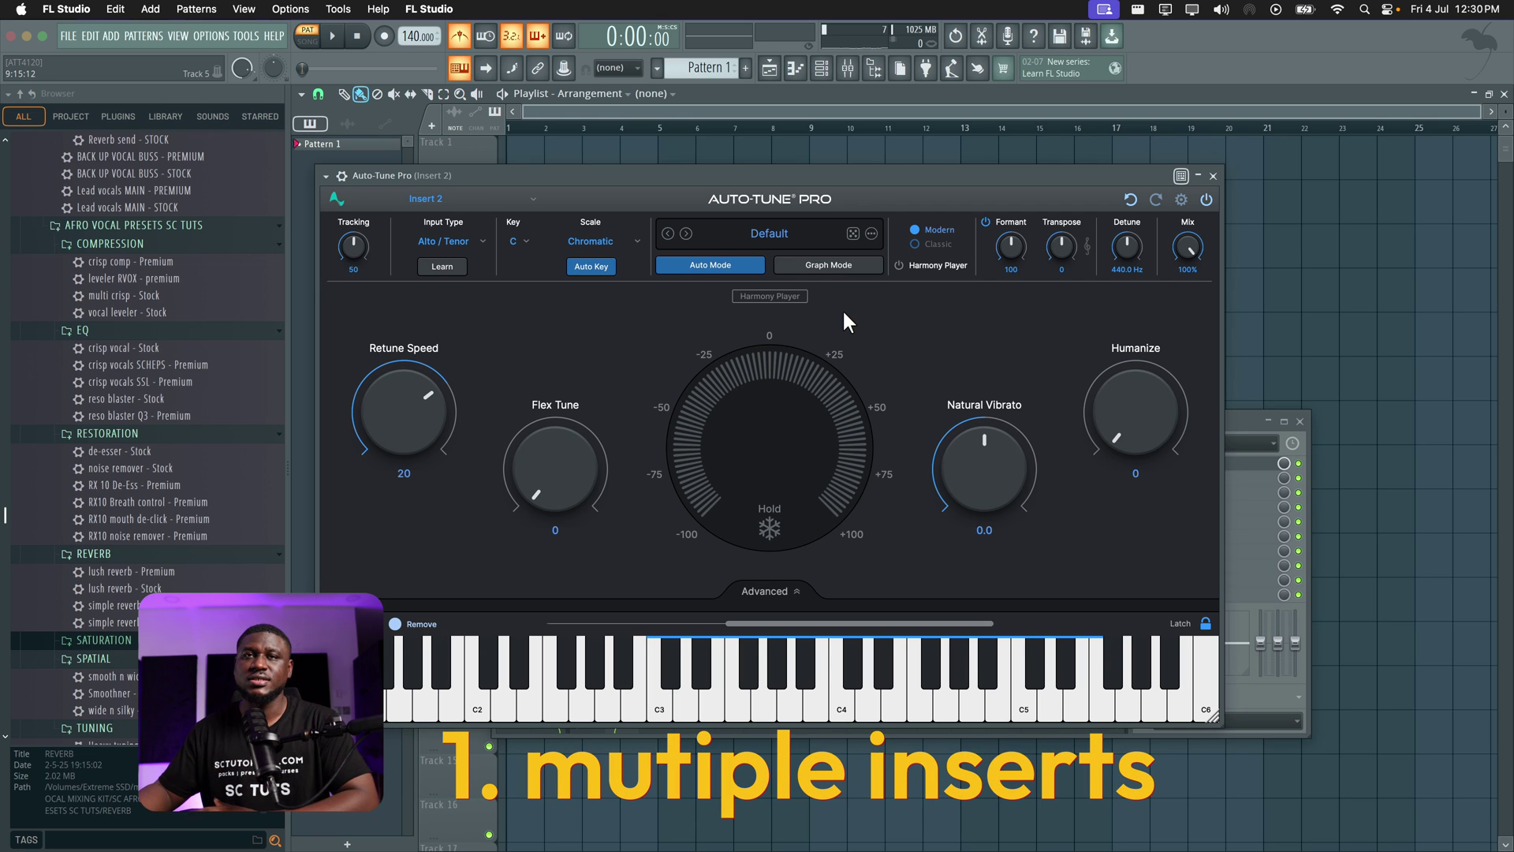
Dial Auto-Tune Pro to Retune Speed 5, Flex Tune 26 and Natural Vibrato 5.7, then close it
{"action": "left_click_drag", "start_coordinate": [402, 412], "coordinate": [608, 457]}
{"action": "left_click_drag", "start_coordinate": [1011, 454], "coordinate": [1029, 451]}
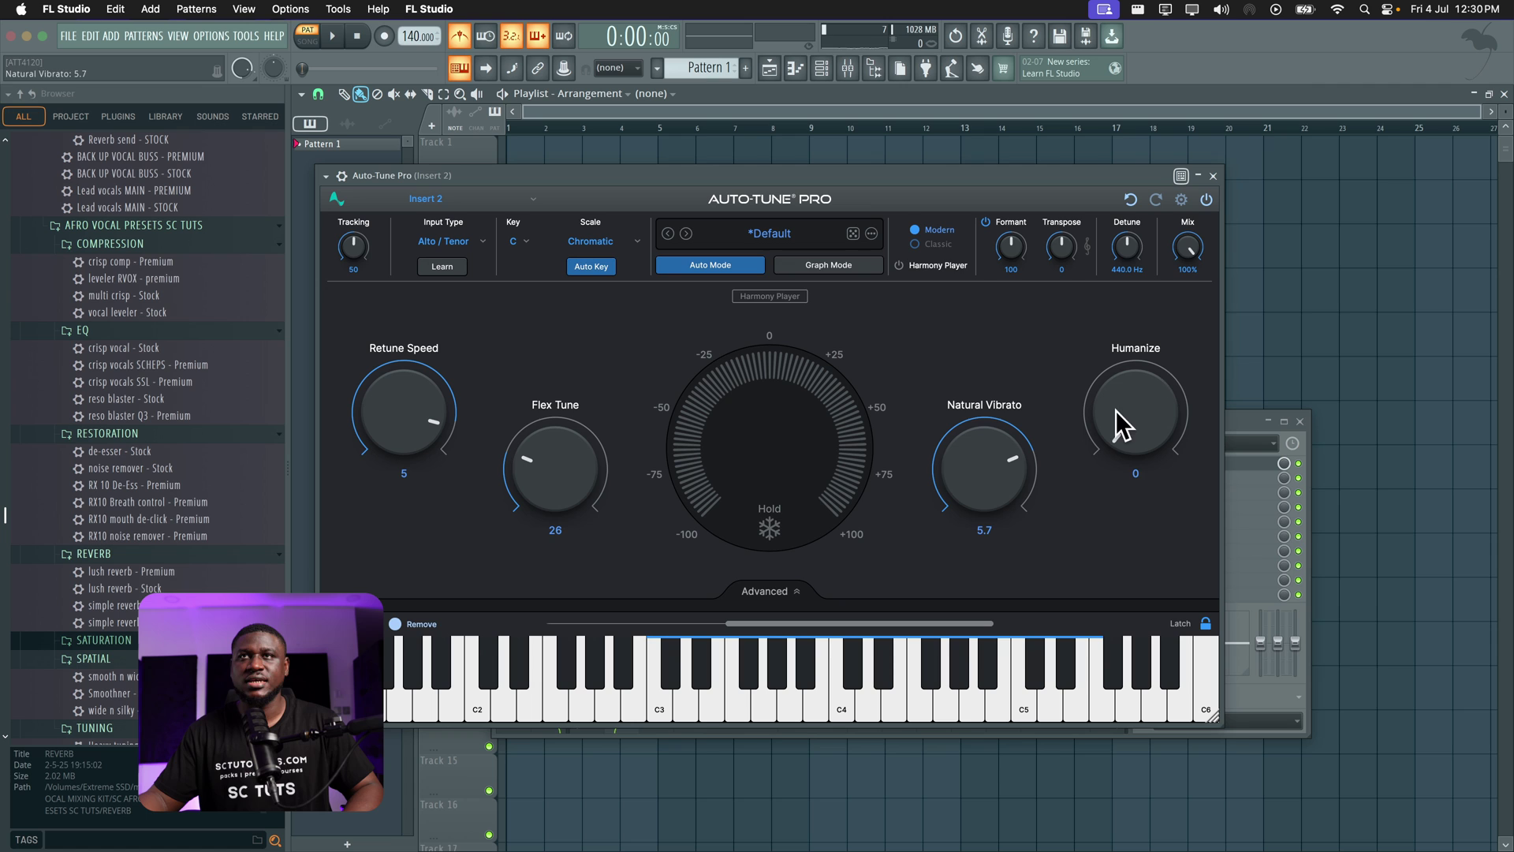
{"action": "left_click", "coordinate": [1199, 175]}
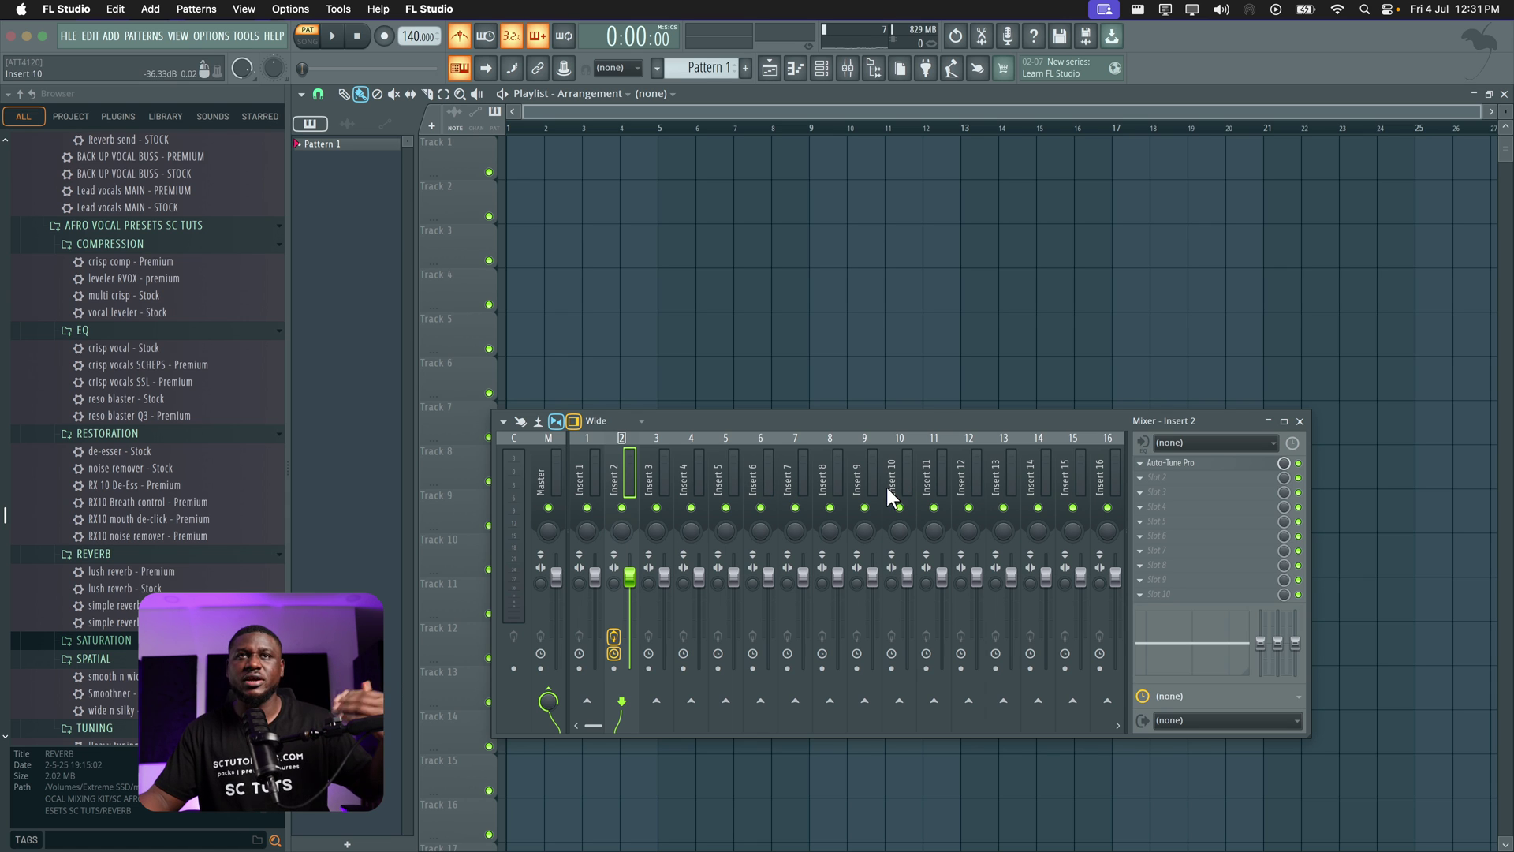
Select Inserts 4, 5 and 6 with Insert 2 and load its Auto-Tune Pro onto all of them
{"action": "left_click", "coordinate": [702, 473], "text": "ctrl"}
{"action": "left_click", "coordinate": [731, 471], "text": "ctrl"}
{"action": "key", "text": "shift+Right"}
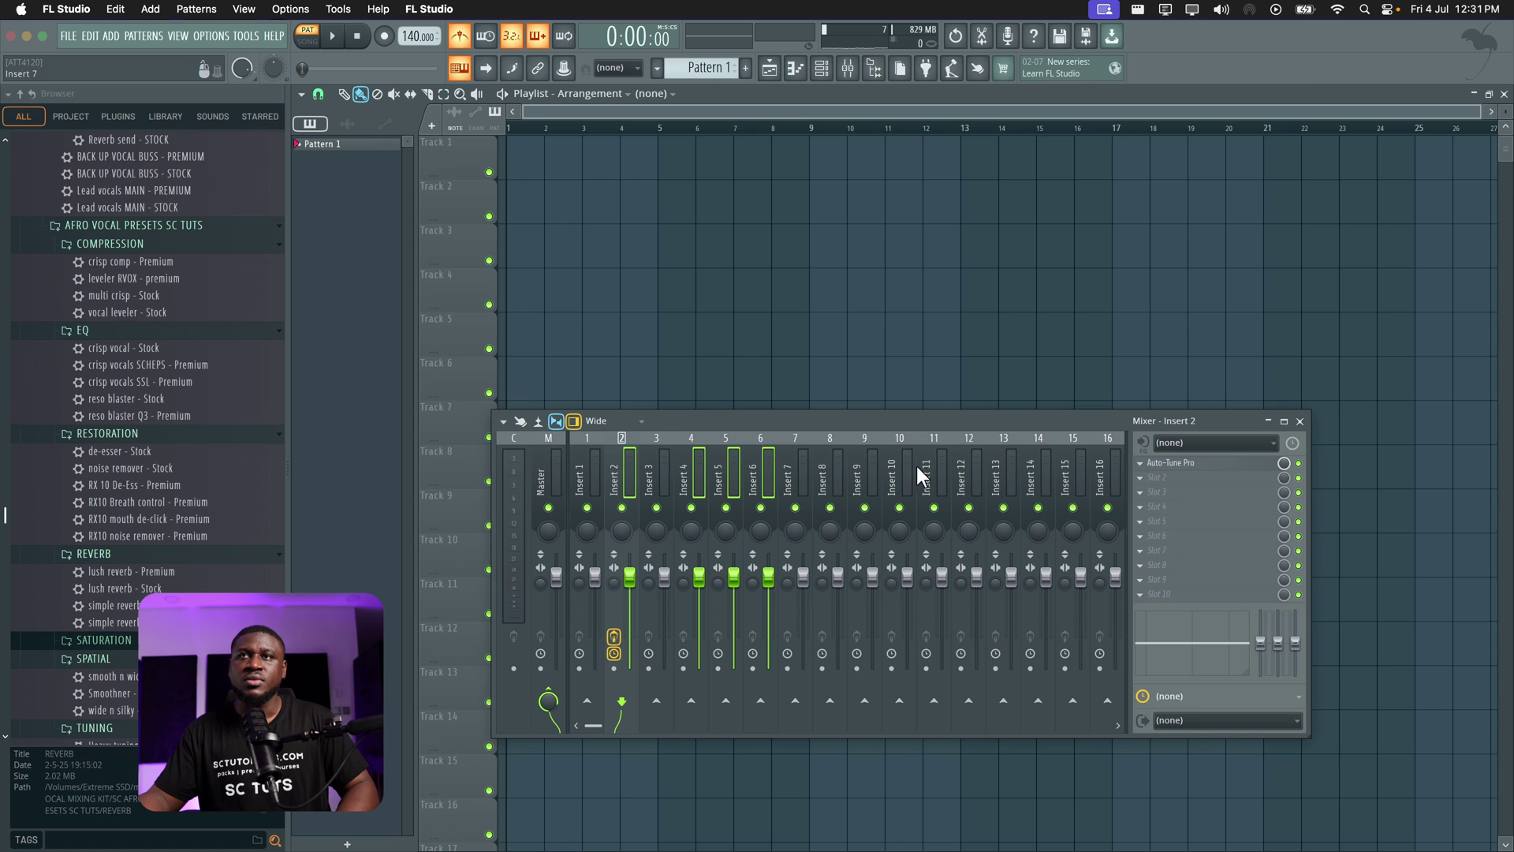
{"action": "left_click", "coordinate": [1139, 462]}
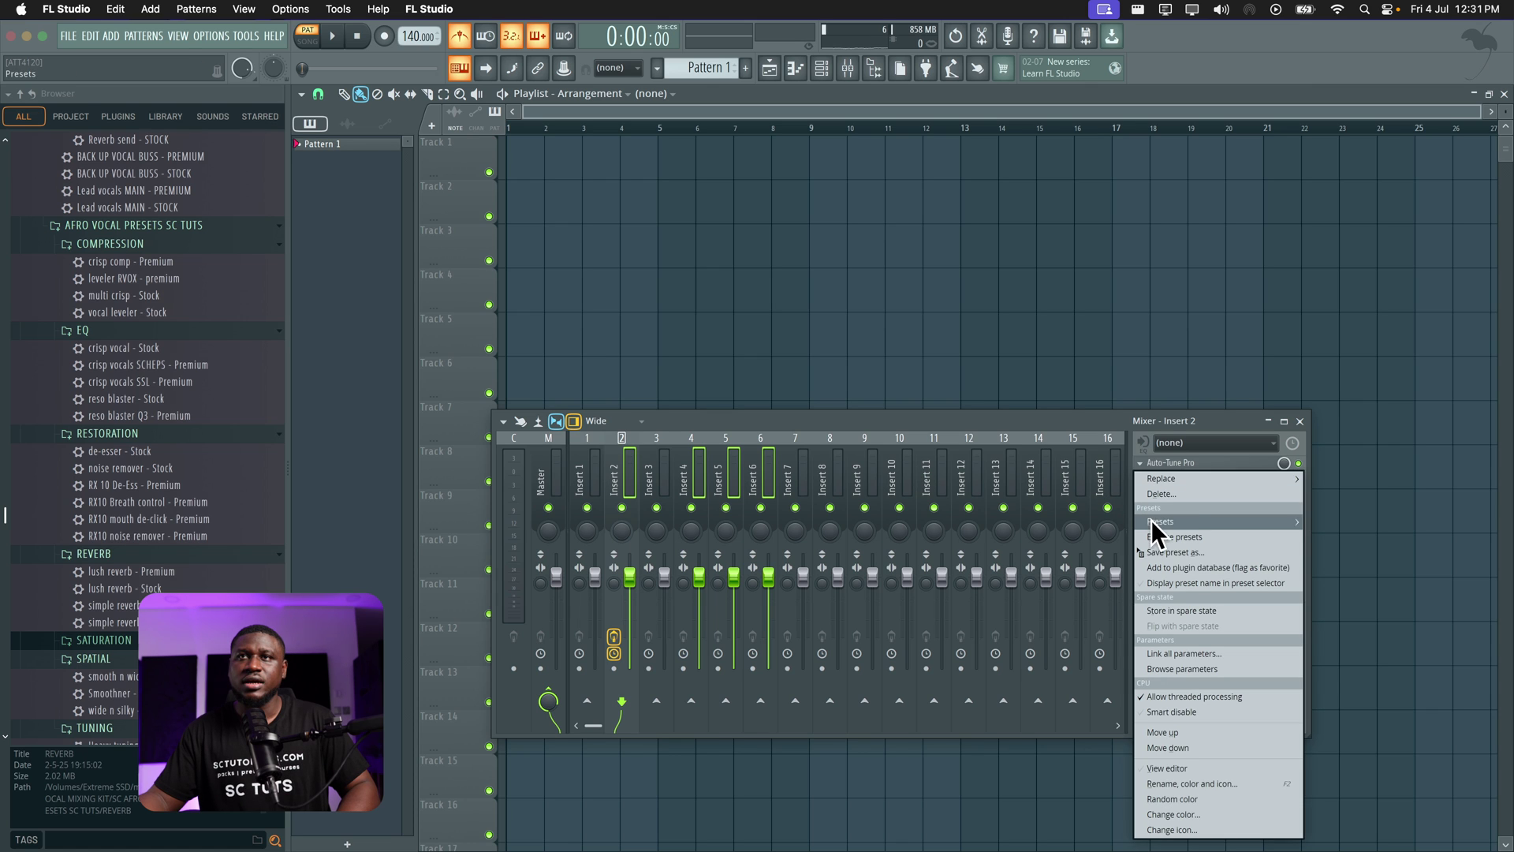
{"action": "left_click", "coordinate": [753, 476]}
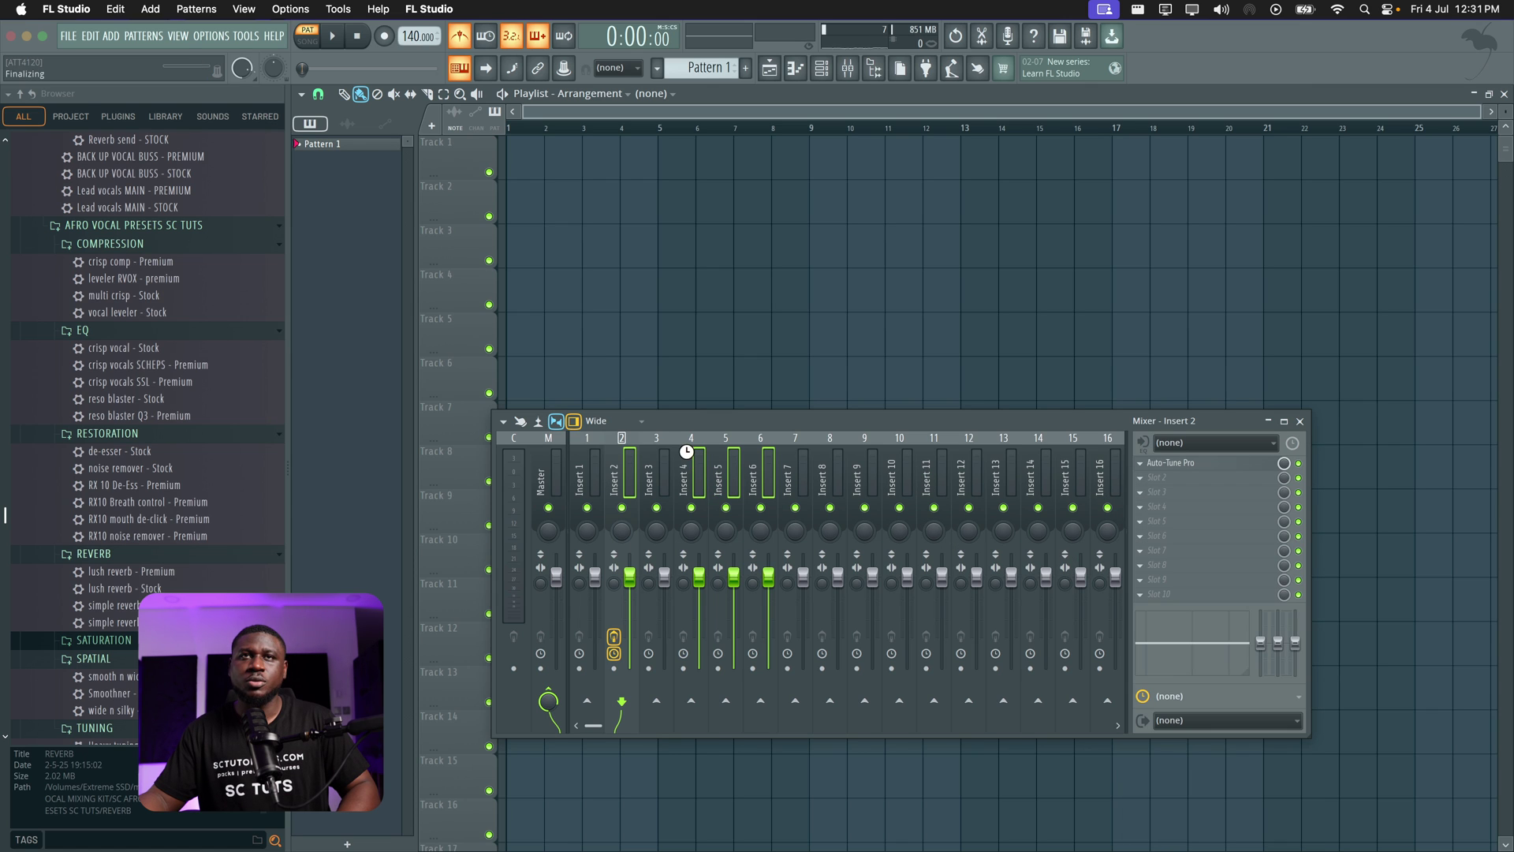
Step through Inserts 3–6 and Insert 2 to check which effects each one carries
{"action": "left_click", "coordinate": [689, 459]}
{"action": "left_click", "coordinate": [755, 462]}
{"action": "left_click", "coordinate": [672, 467]}
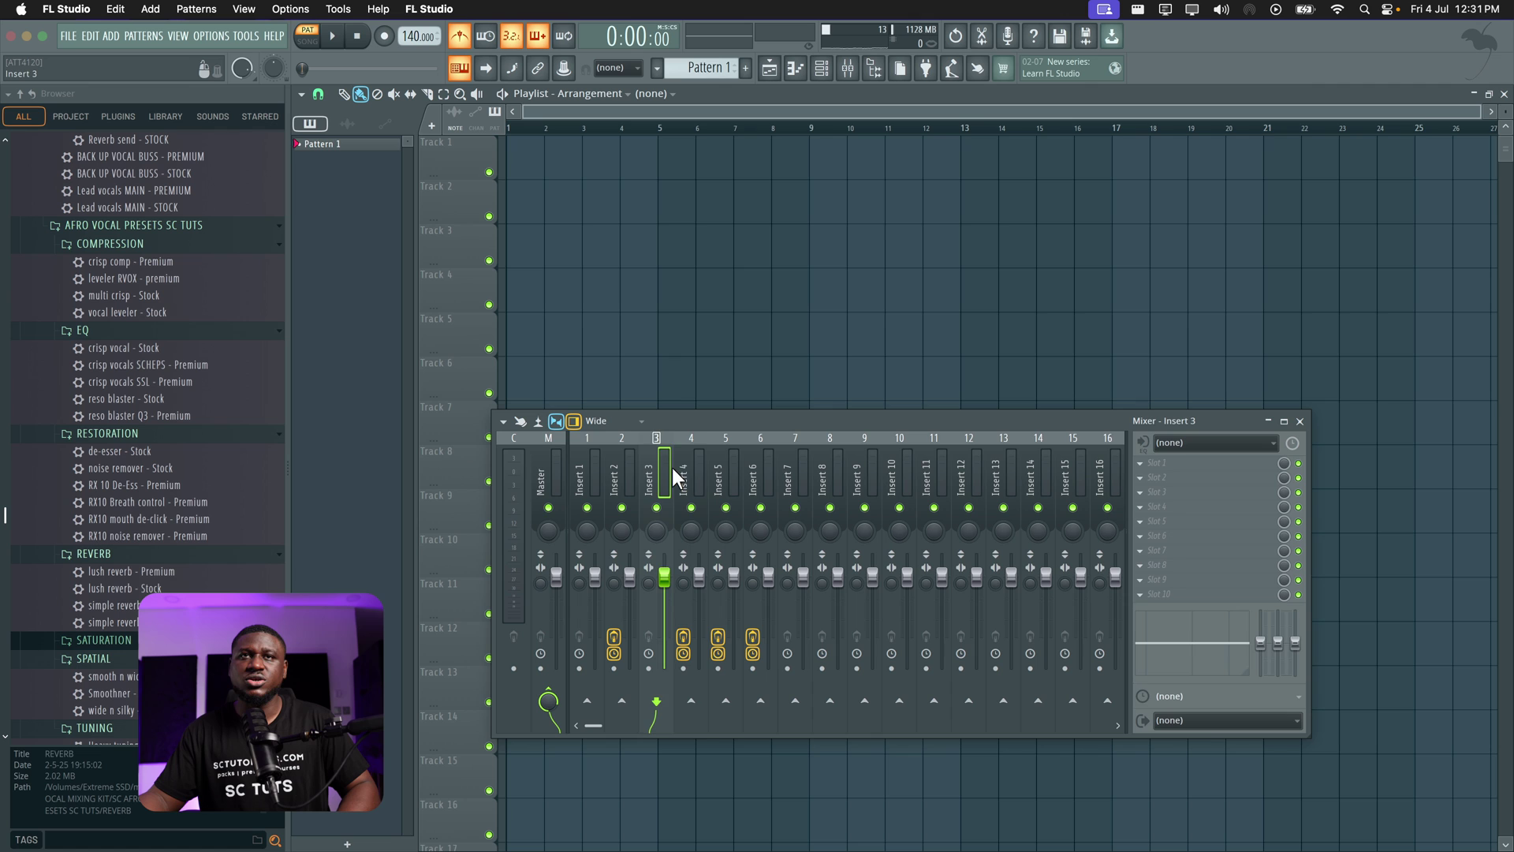
{"action": "left_click", "coordinate": [688, 467]}
{"action": "left_click", "coordinate": [713, 469]}
{"action": "left_click", "coordinate": [743, 467]}
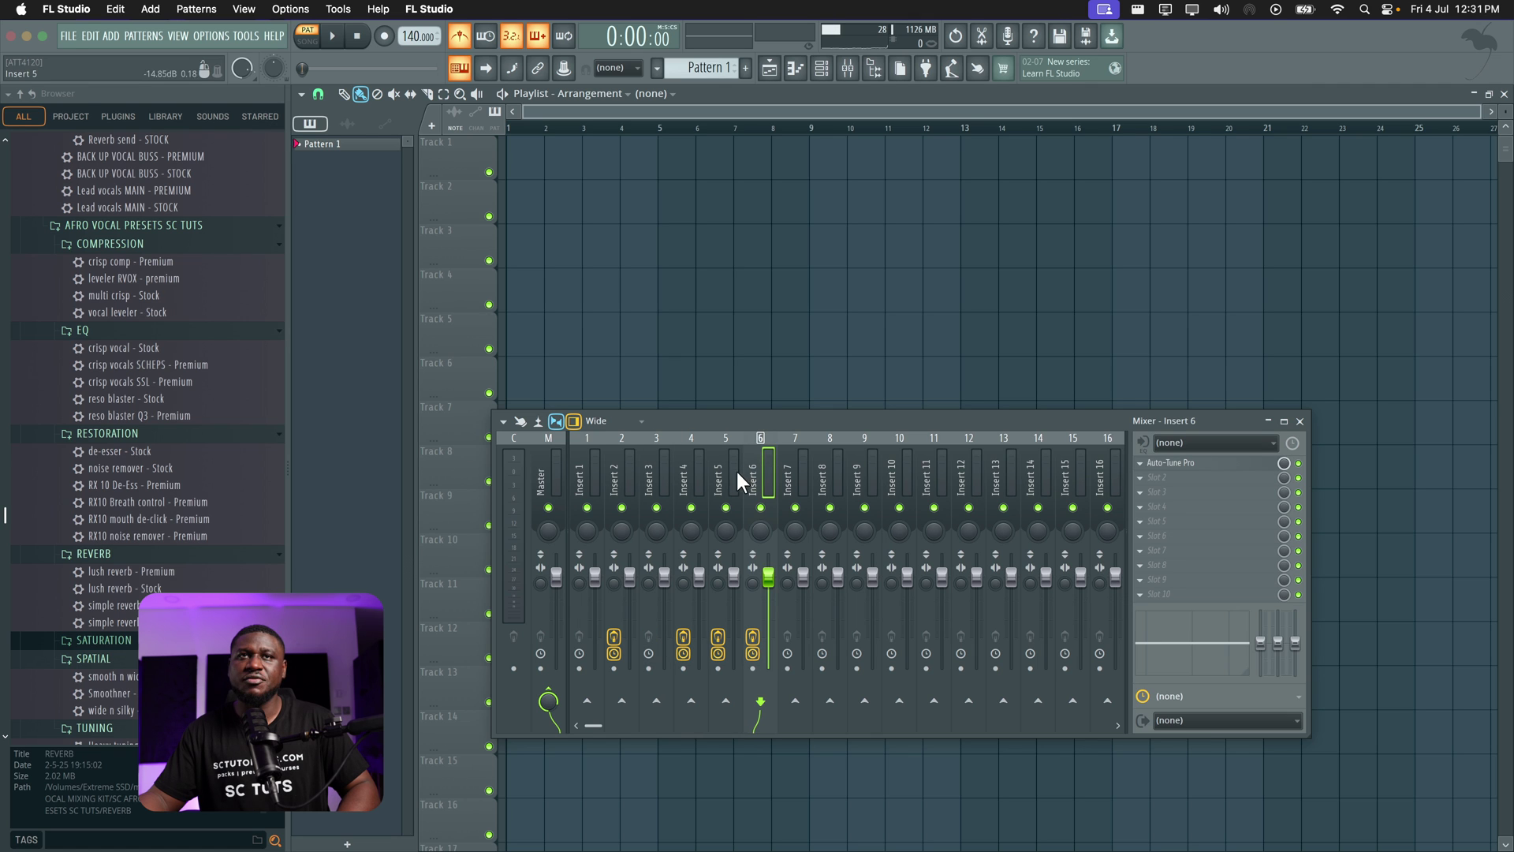
{"action": "left_click", "coordinate": [611, 472]}
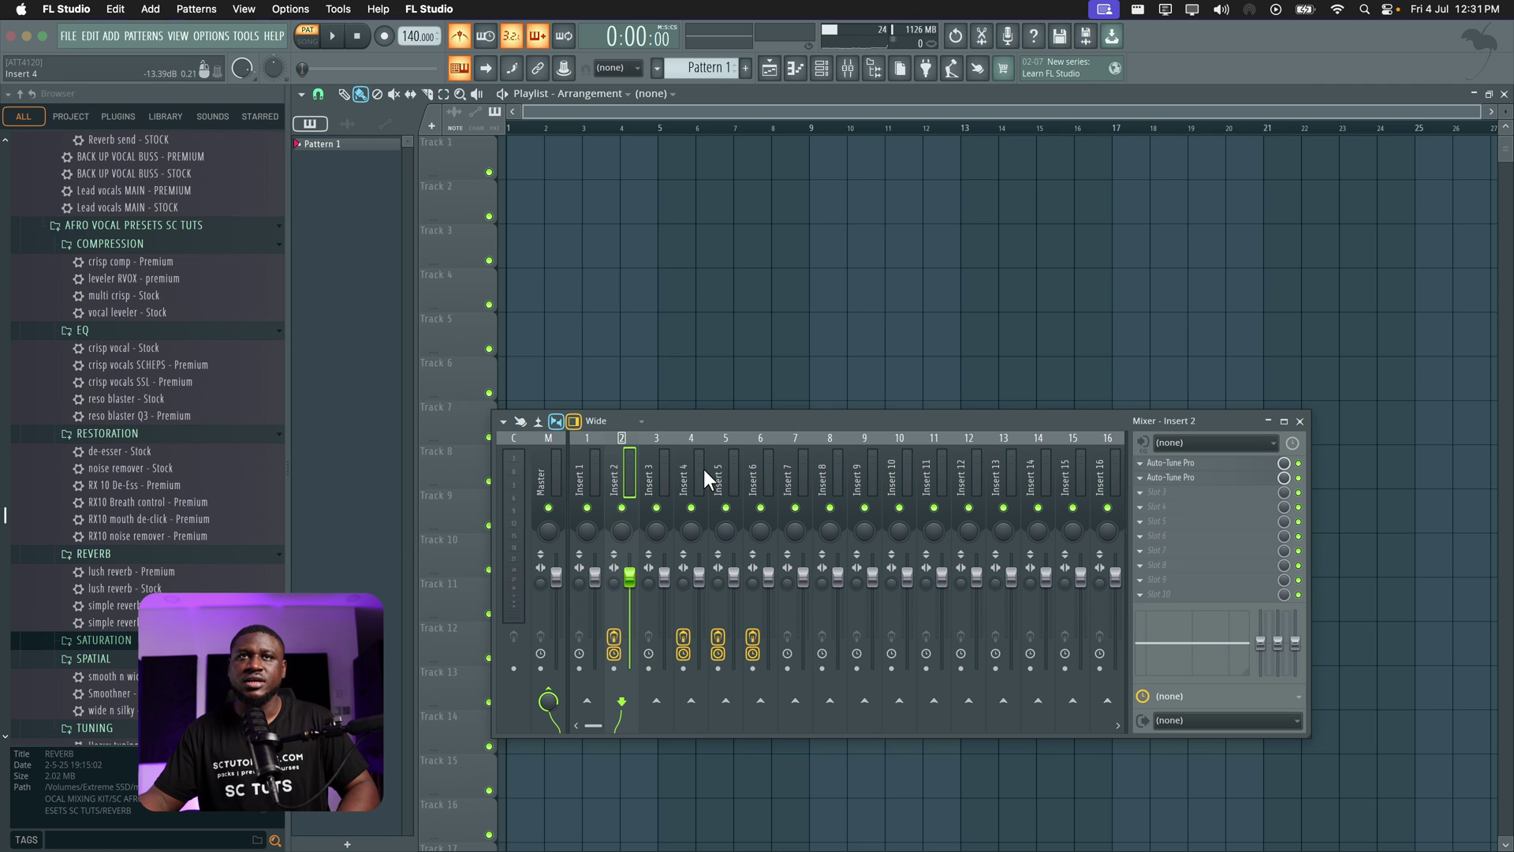
{"action": "left_click", "coordinate": [1145, 478]}
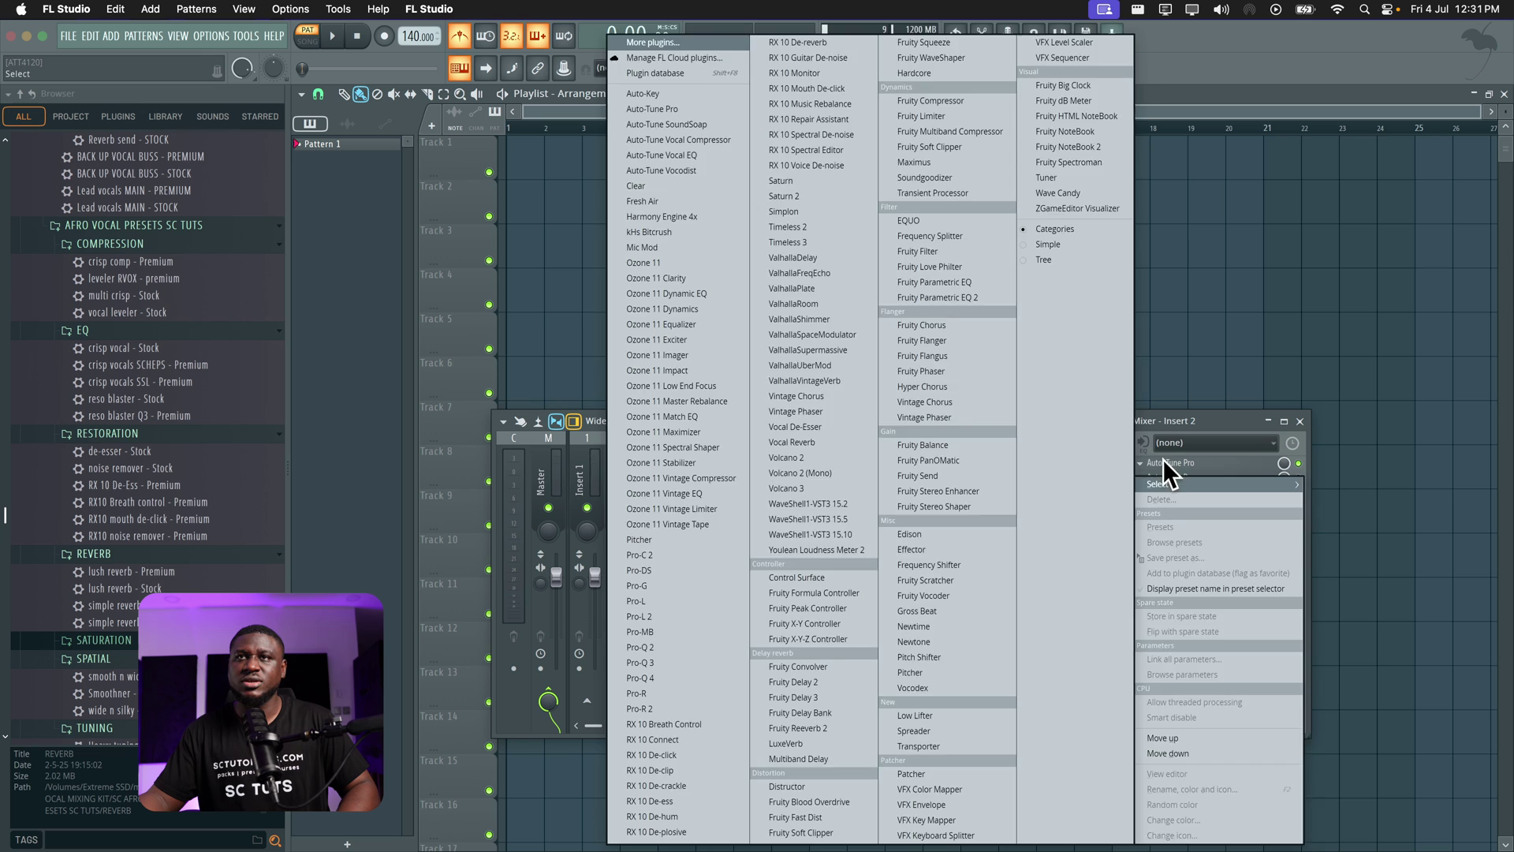
{"action": "left_click", "coordinate": [1162, 461]}
{"action": "left_click", "coordinate": [1143, 476]}
{"action": "key", "text": "Escape"}
Open Auto-Tune Pro on Inserts 4 and 5 to confirm their settings match
{"action": "left_click", "coordinate": [687, 465]}
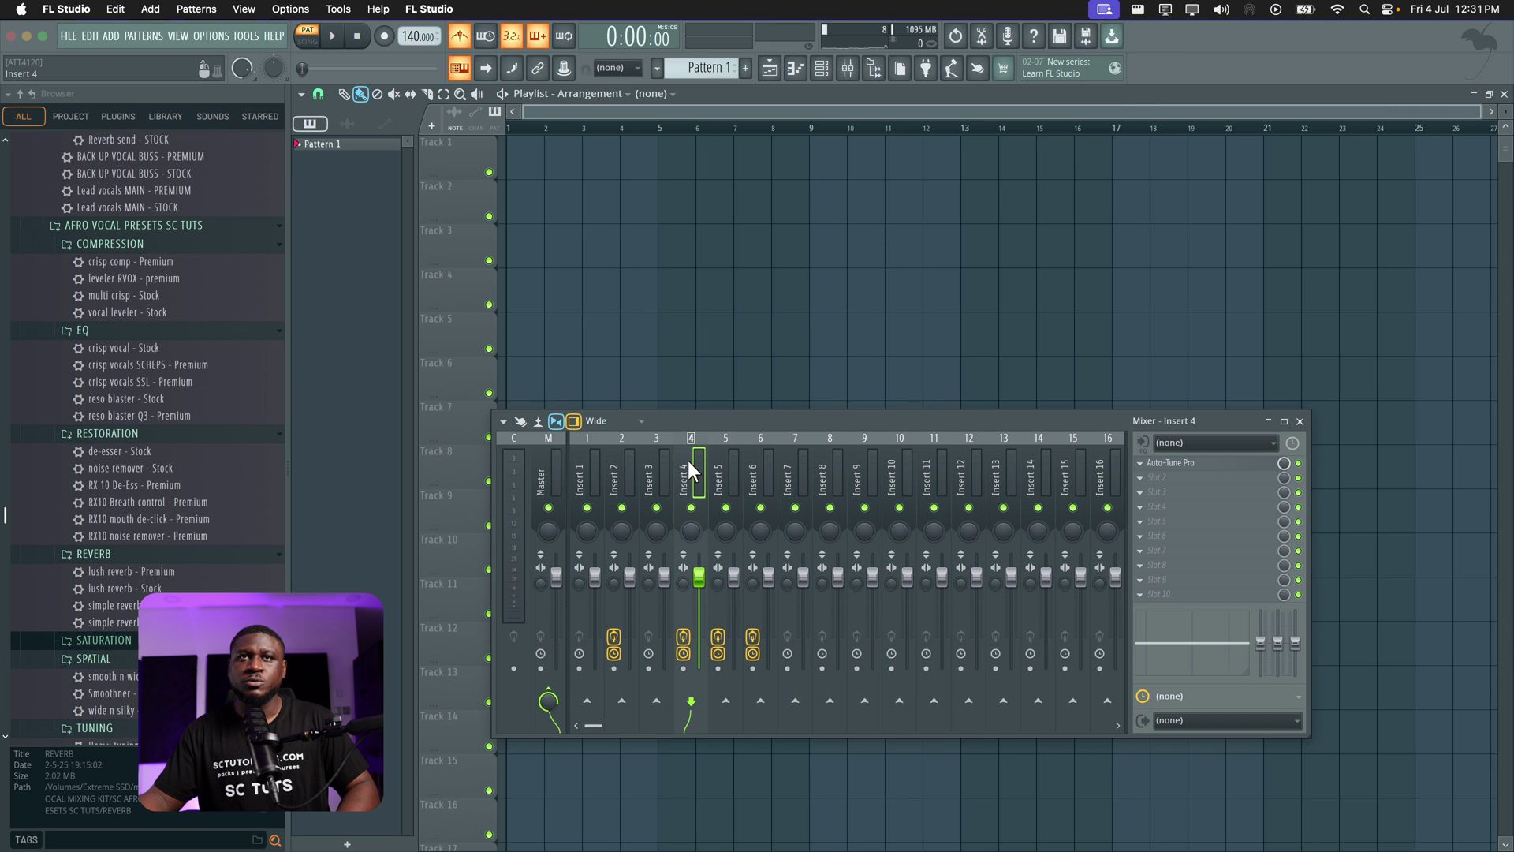
{"action": "left_click", "coordinate": [1218, 465]}
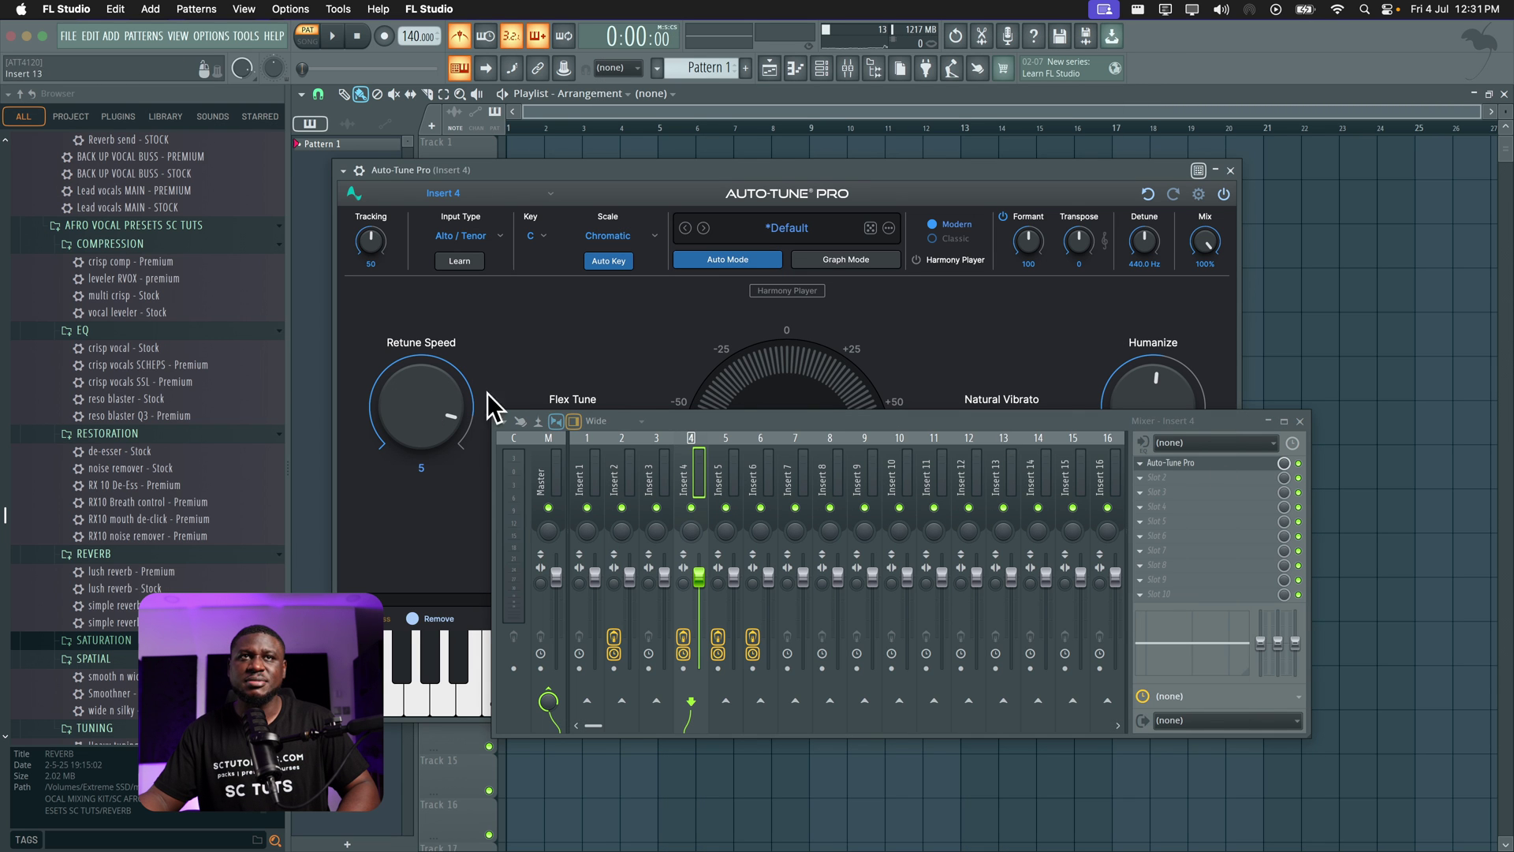
{"action": "left_click", "coordinate": [1231, 170]}
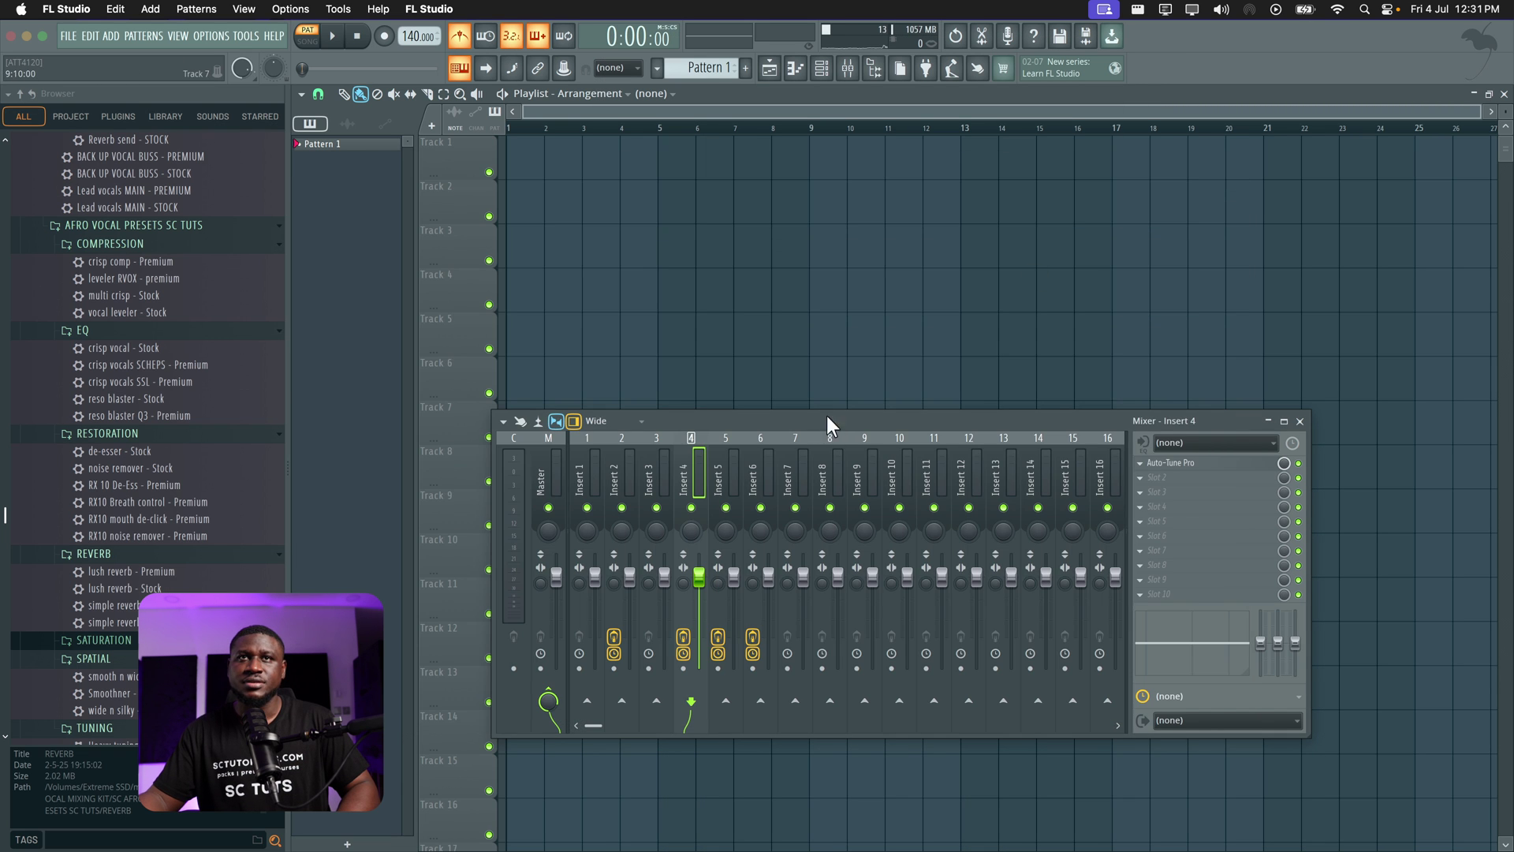
{"action": "left_click", "coordinate": [726, 475]}
{"action": "left_click", "coordinate": [1178, 463]}
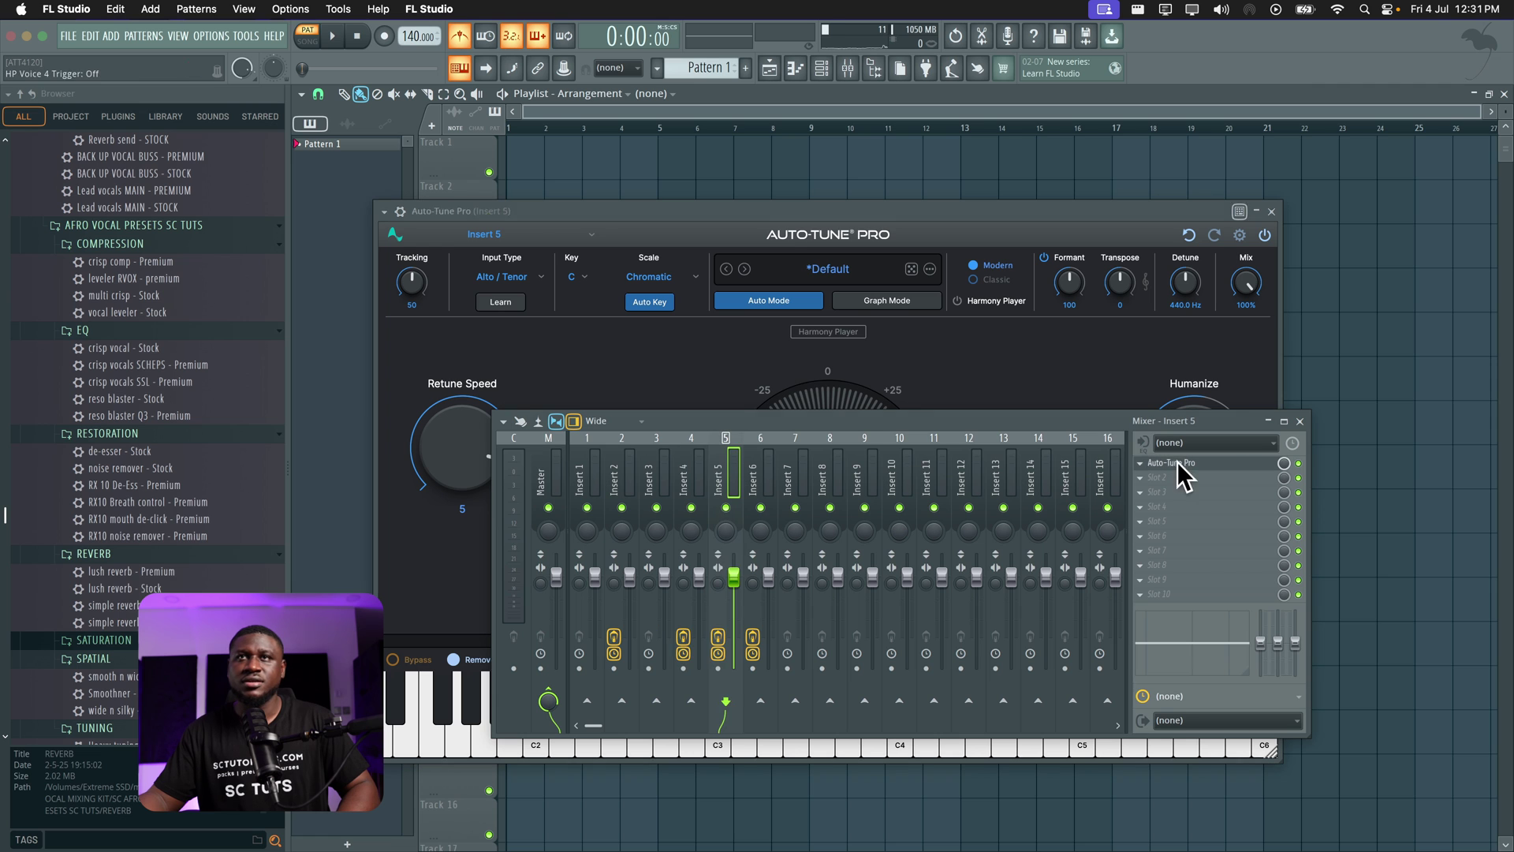
{"action": "left_click", "coordinate": [640, 405]}
{"action": "key", "text": "Escape"}
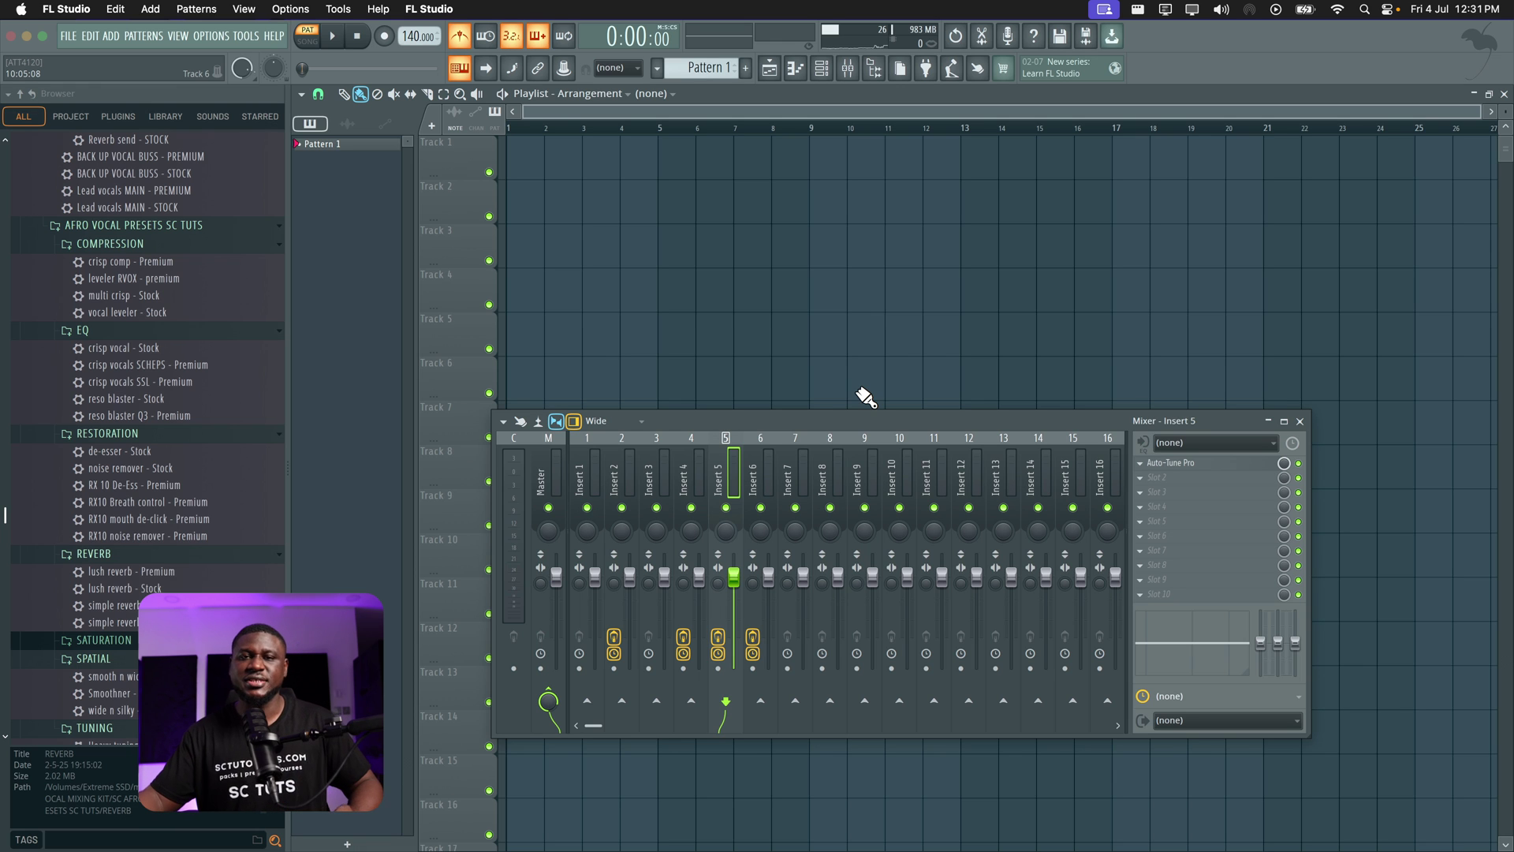
Move the mixer up, enlarge it, and try the Compact, Compact 2 and Compact alt layouts
{"action": "left_click_drag", "start_coordinate": [693, 418], "coordinate": [707, 326]}
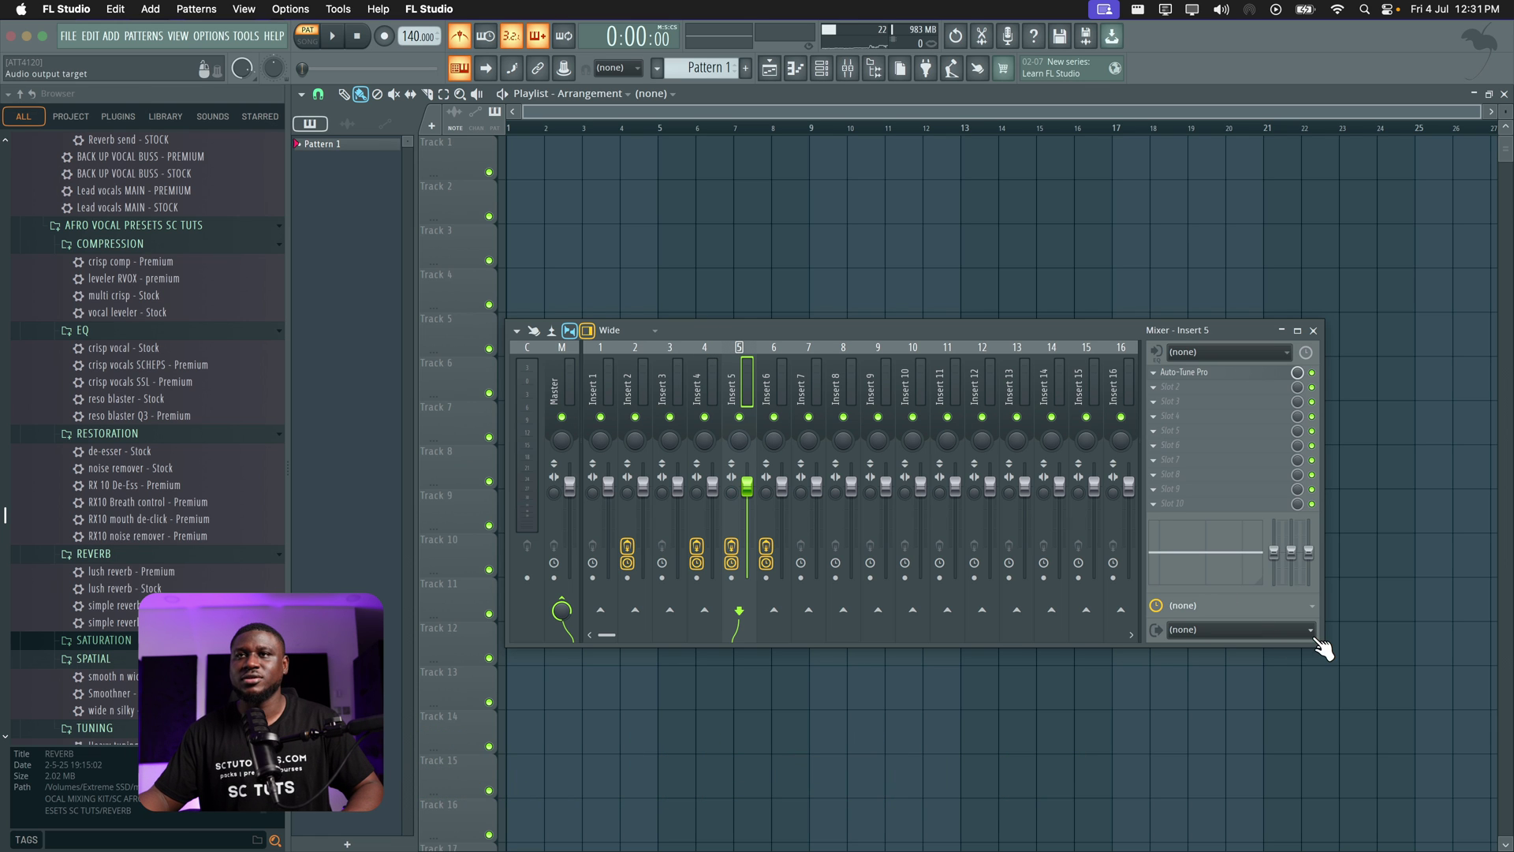
{"action": "left_click_drag", "start_coordinate": [1318, 639], "coordinate": [1352, 723]}
{"action": "left_click", "coordinate": [620, 332]}
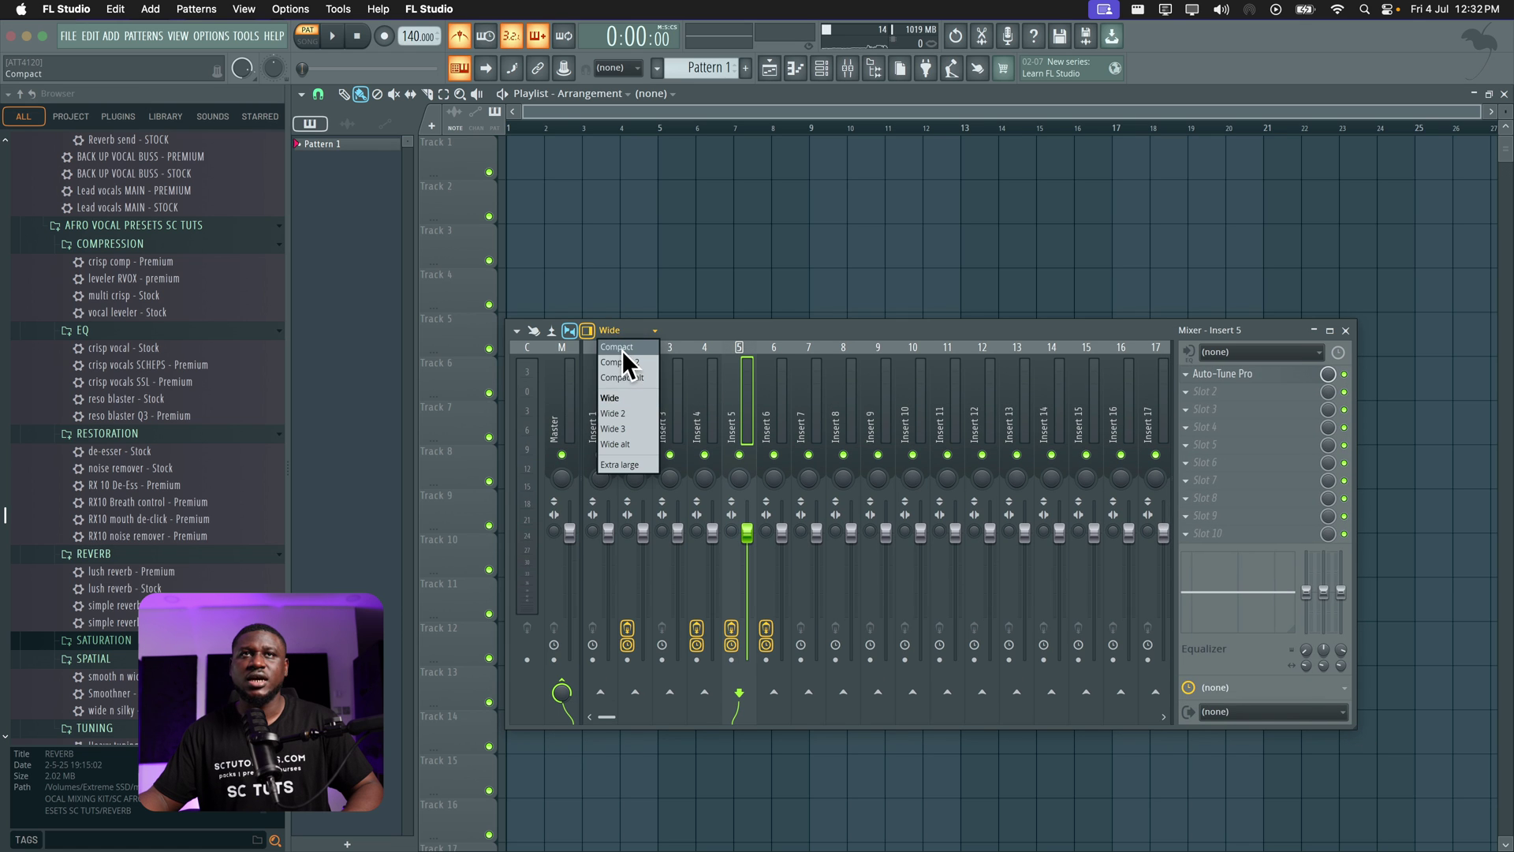
{"action": "left_click", "coordinate": [622, 348]}
{"action": "left_click", "coordinate": [617, 329]}
{"action": "left_click", "coordinate": [621, 363]}
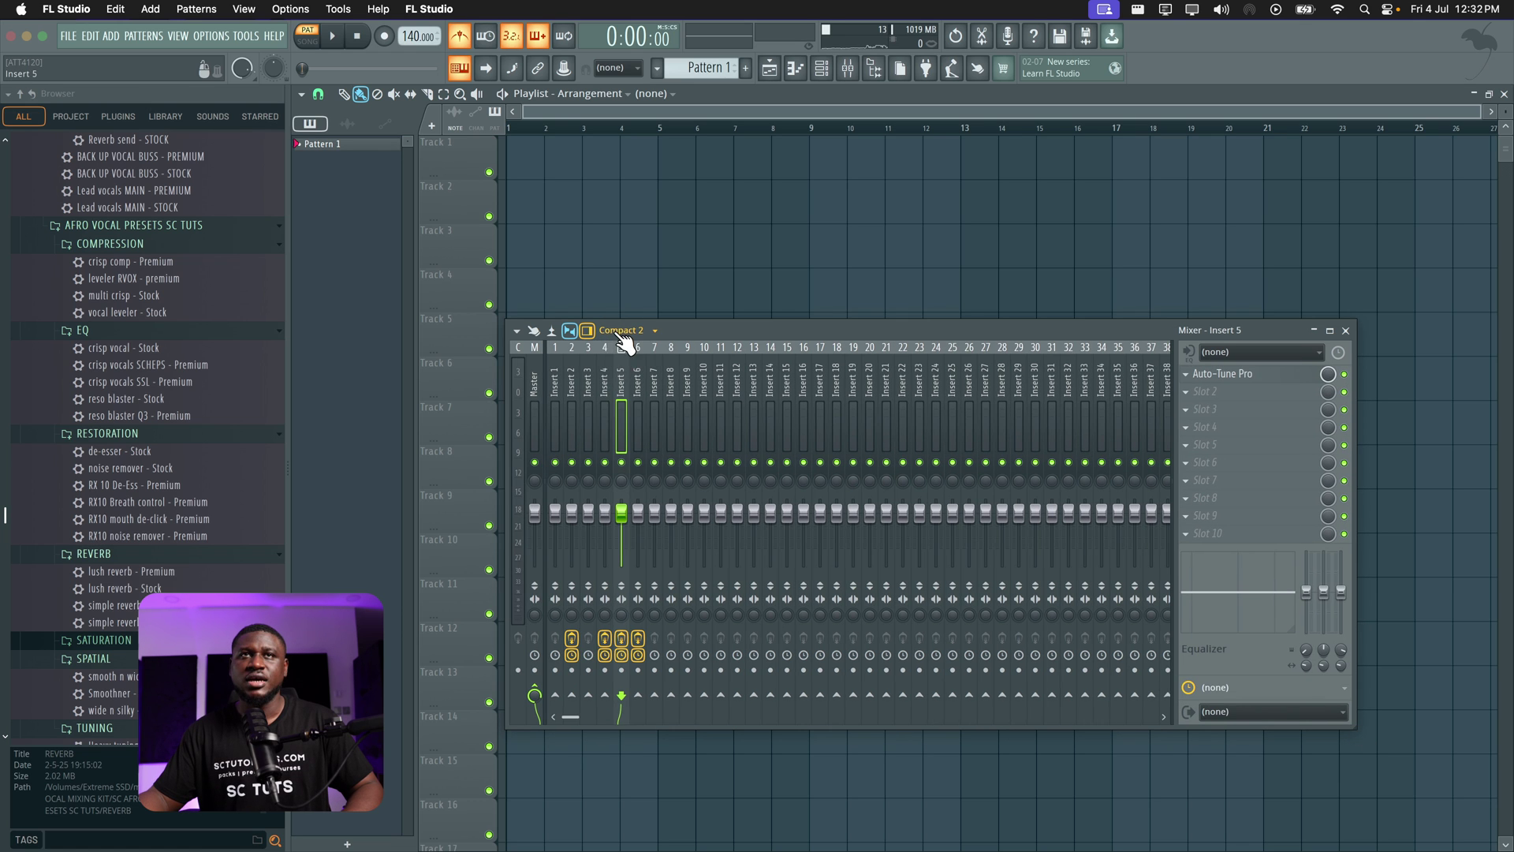
{"action": "left_click", "coordinate": [621, 331]}
{"action": "left_click", "coordinate": [623, 376]}
Try the Compact, Wide 3 and Wide alt layouts, ending on Extra large
{"action": "left_click", "coordinate": [627, 332]}
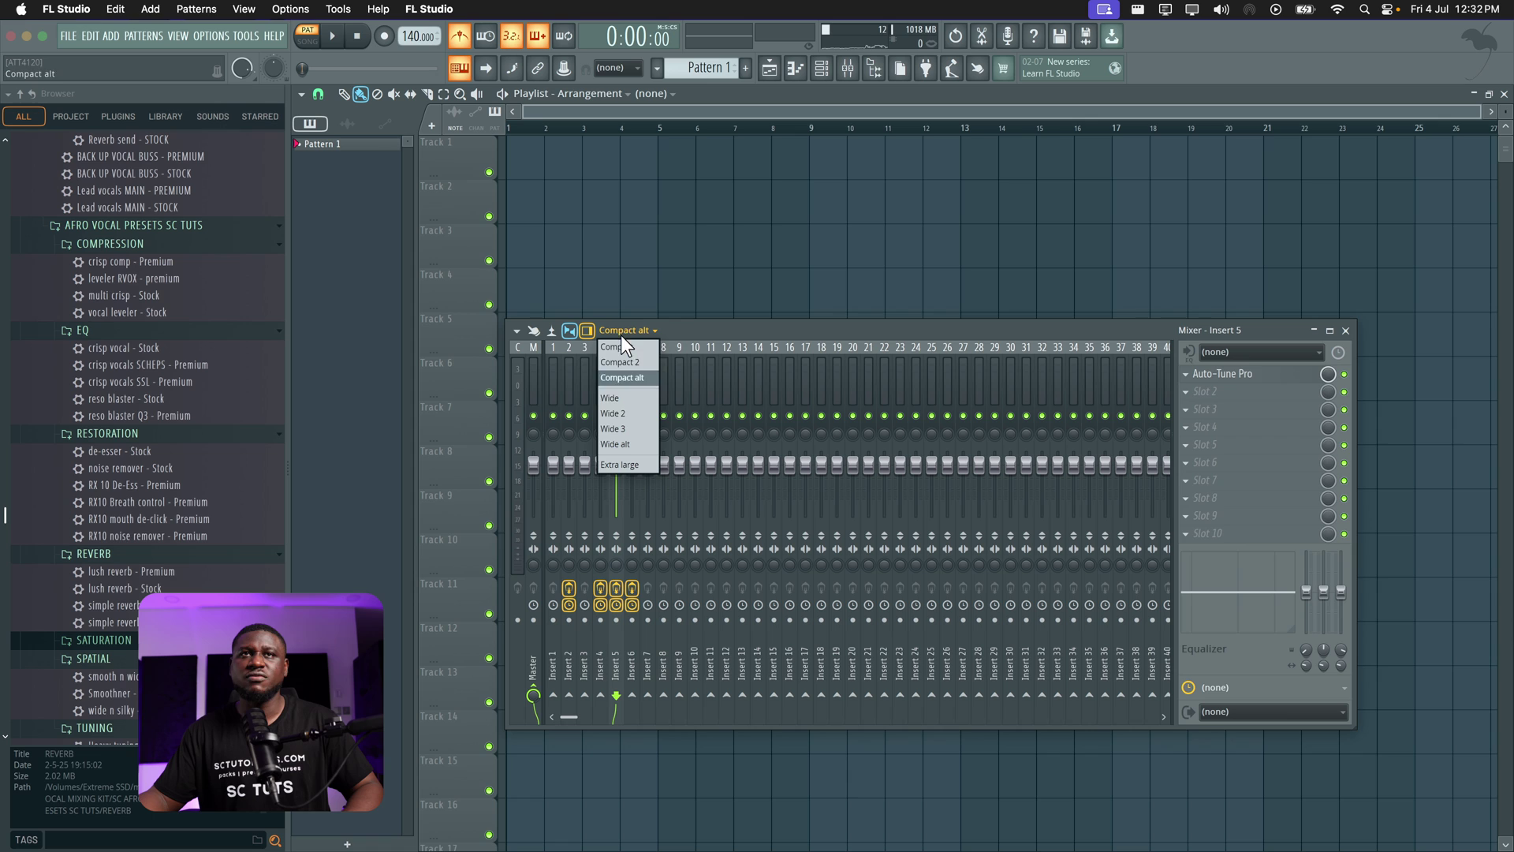
{"action": "left_click", "coordinate": [623, 345]}
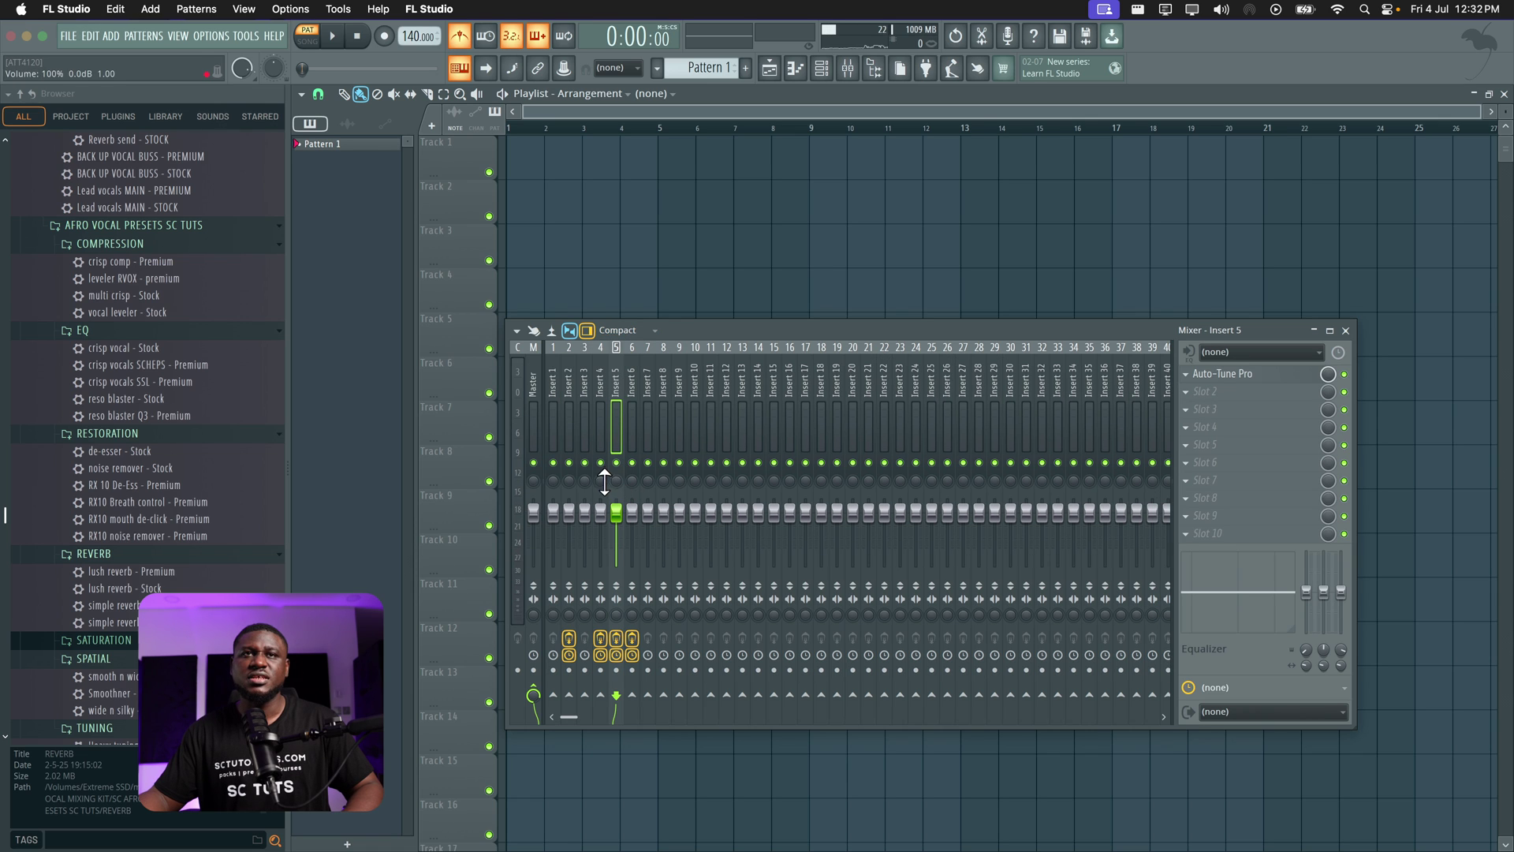
{"action": "left_click", "coordinate": [621, 332]}
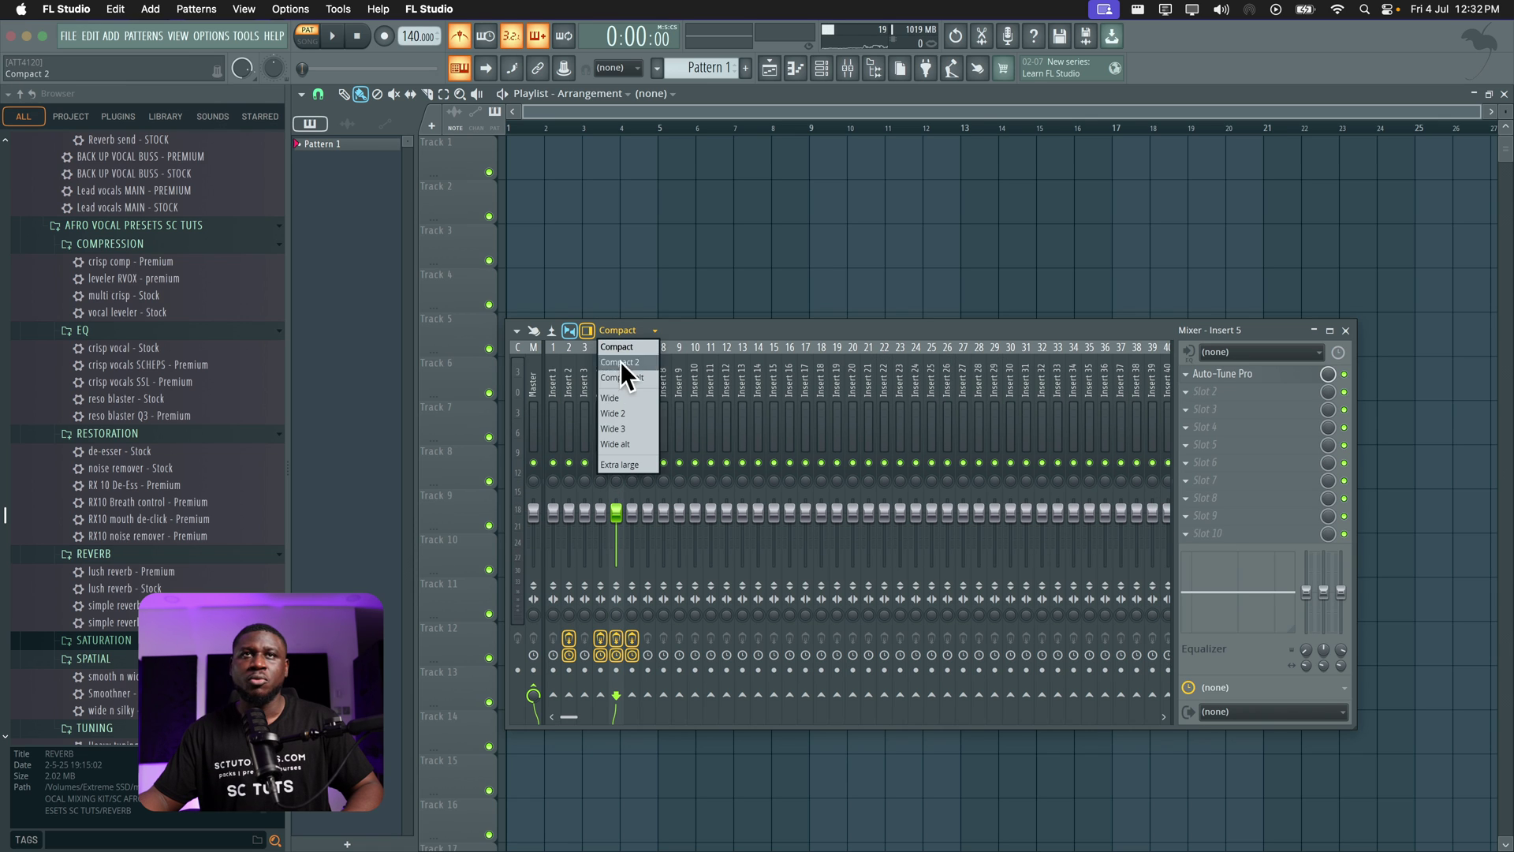
{"action": "left_click", "coordinate": [626, 429]}
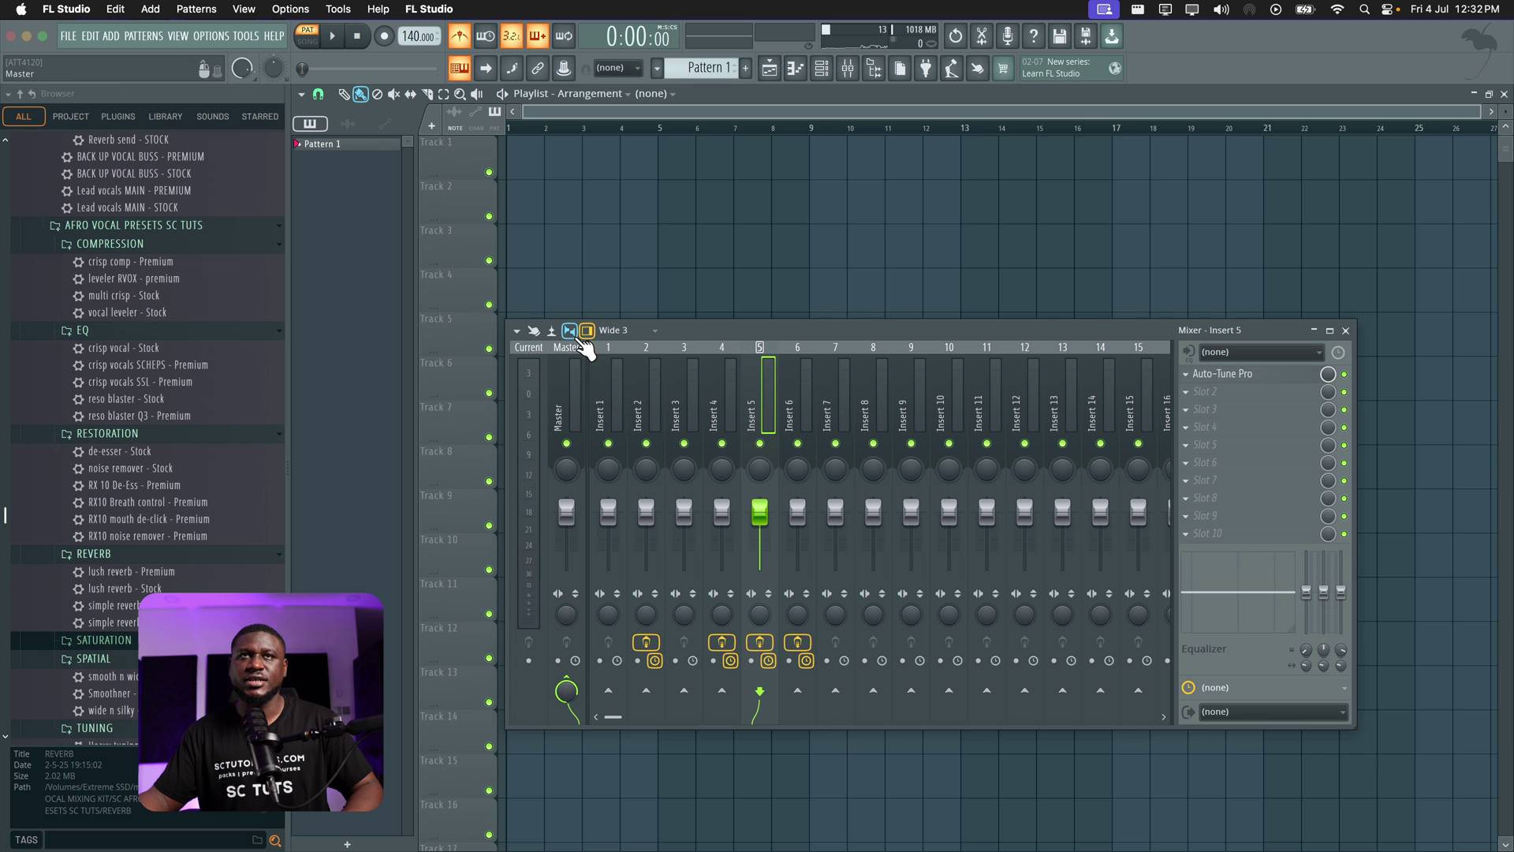
{"action": "left_click", "coordinate": [612, 330]}
{"action": "left_click", "coordinate": [623, 444]}
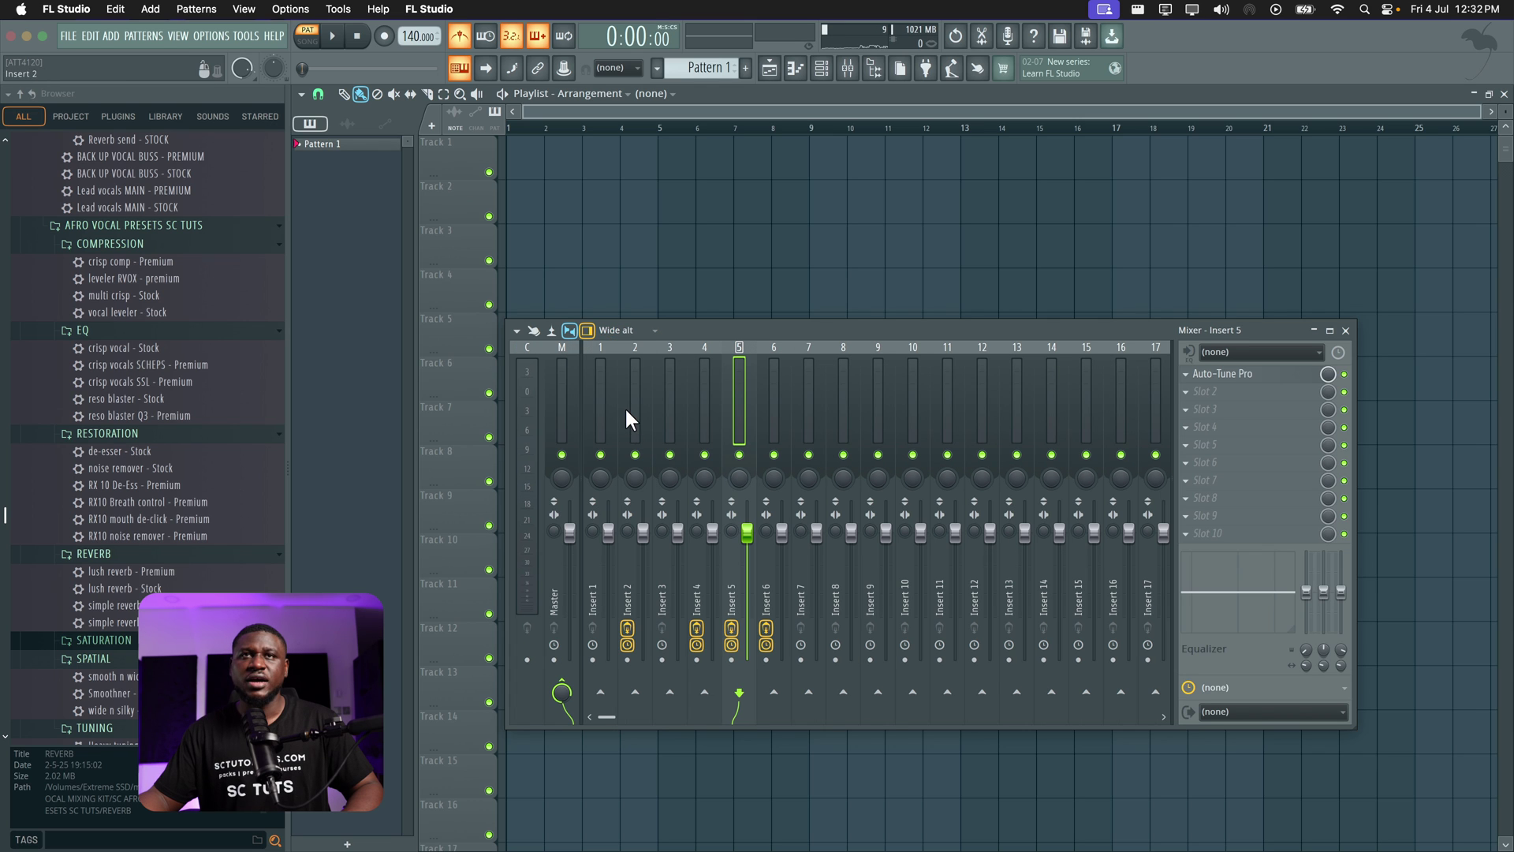
{"action": "left_click", "coordinate": [628, 334]}
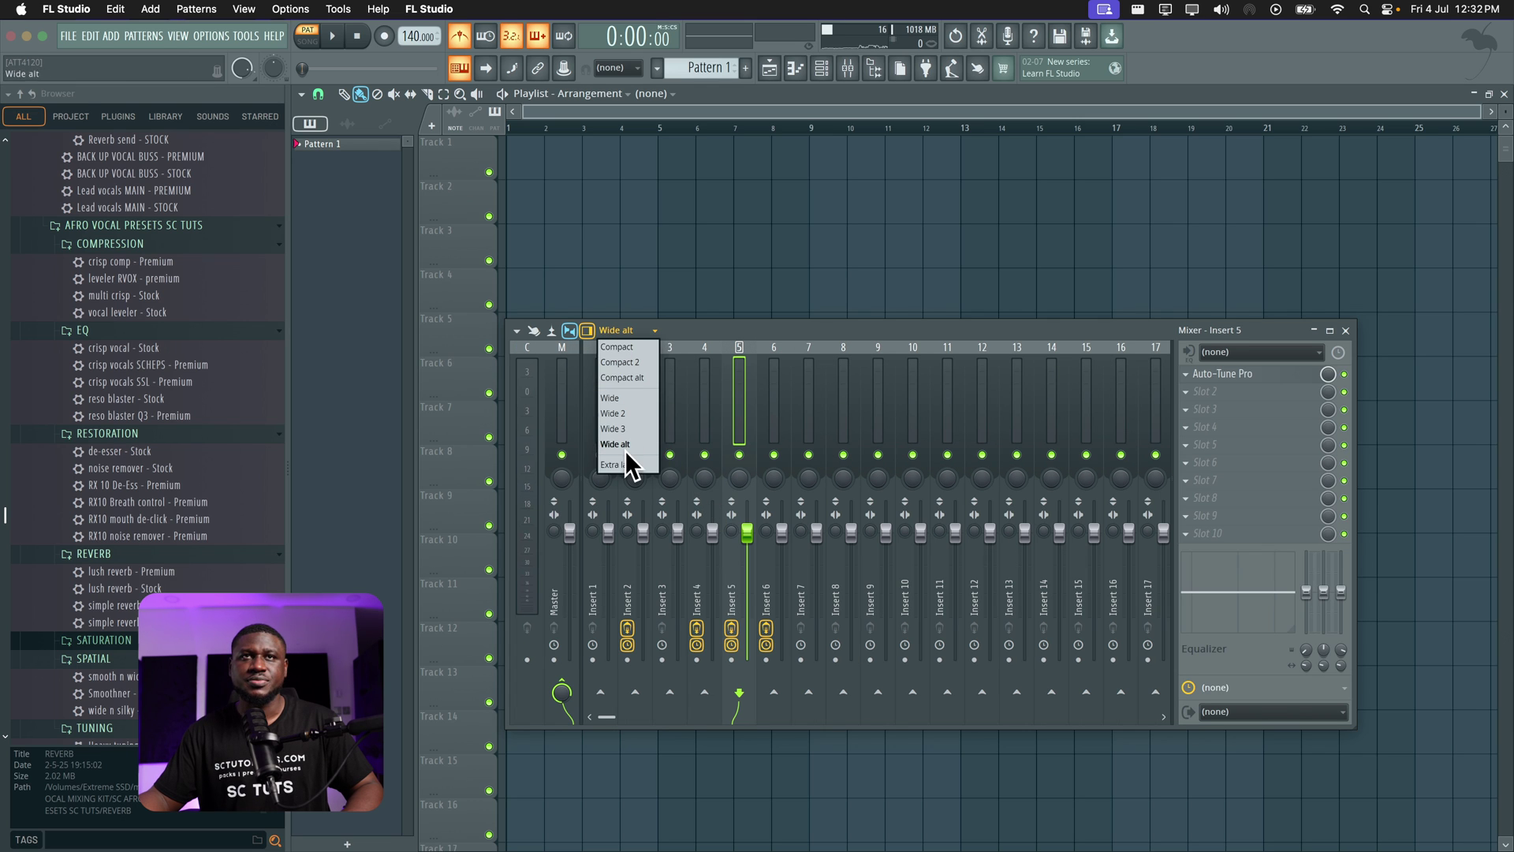
{"action": "left_click", "coordinate": [626, 463]}
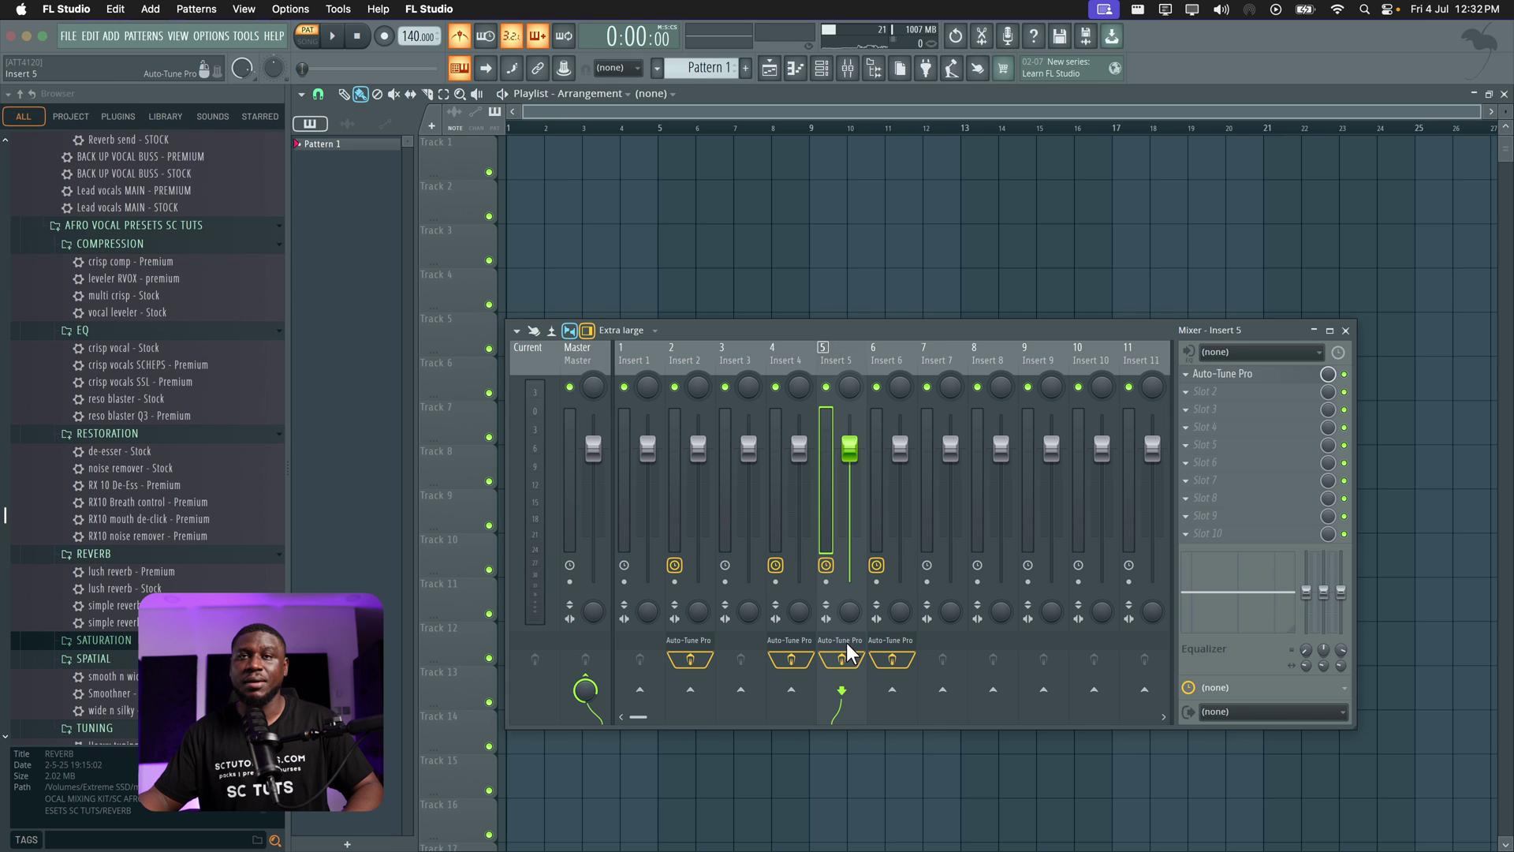
Load Fruity Parametric EQ 2 into Insert 5's next slot, then select the Master track
{"action": "left_click", "coordinate": [1204, 392]}
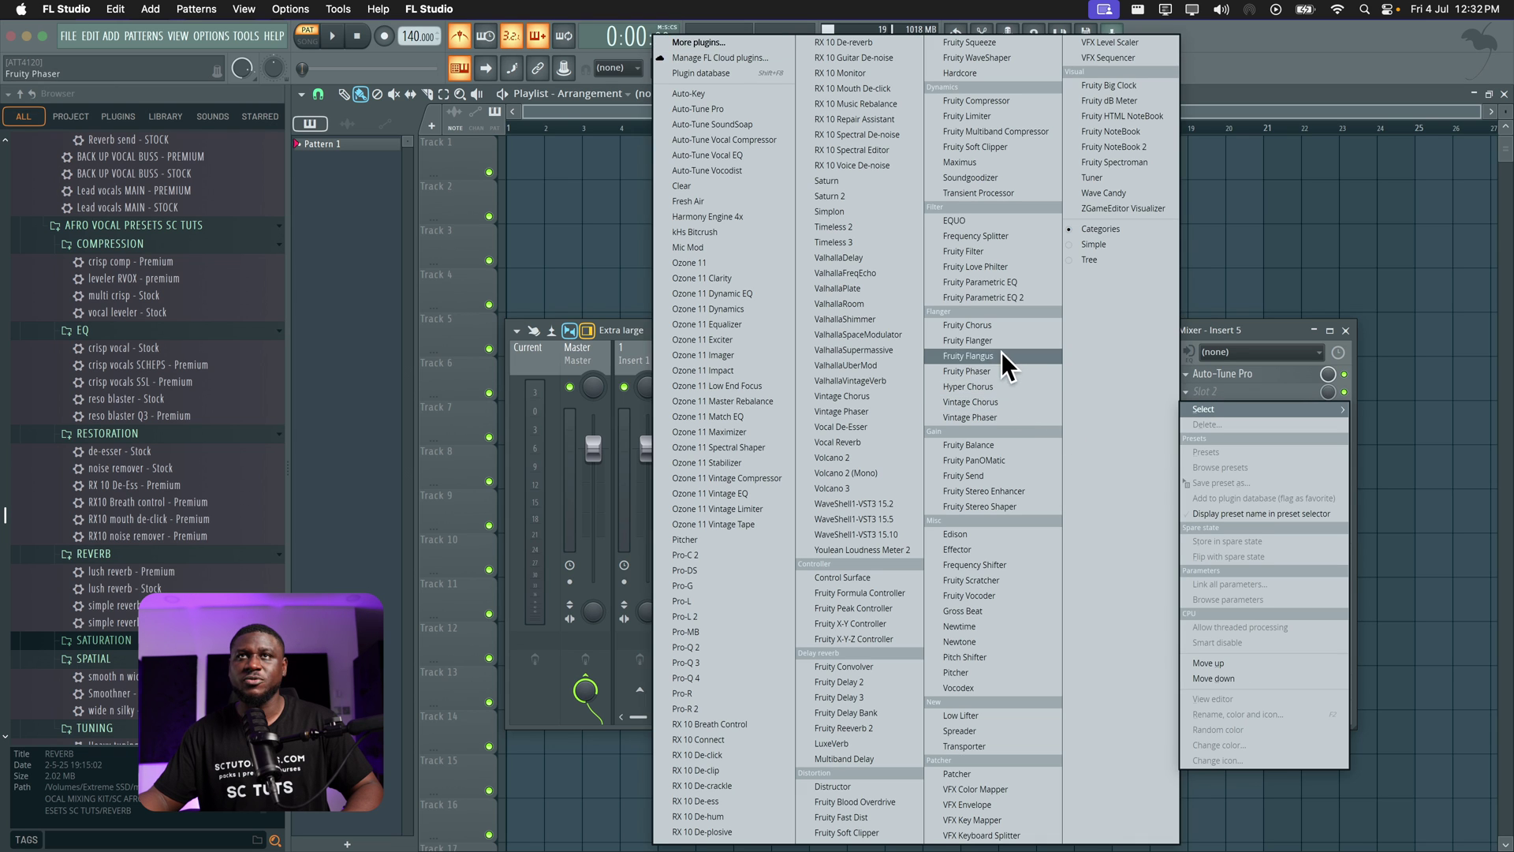
{"action": "left_click", "coordinate": [984, 299]}
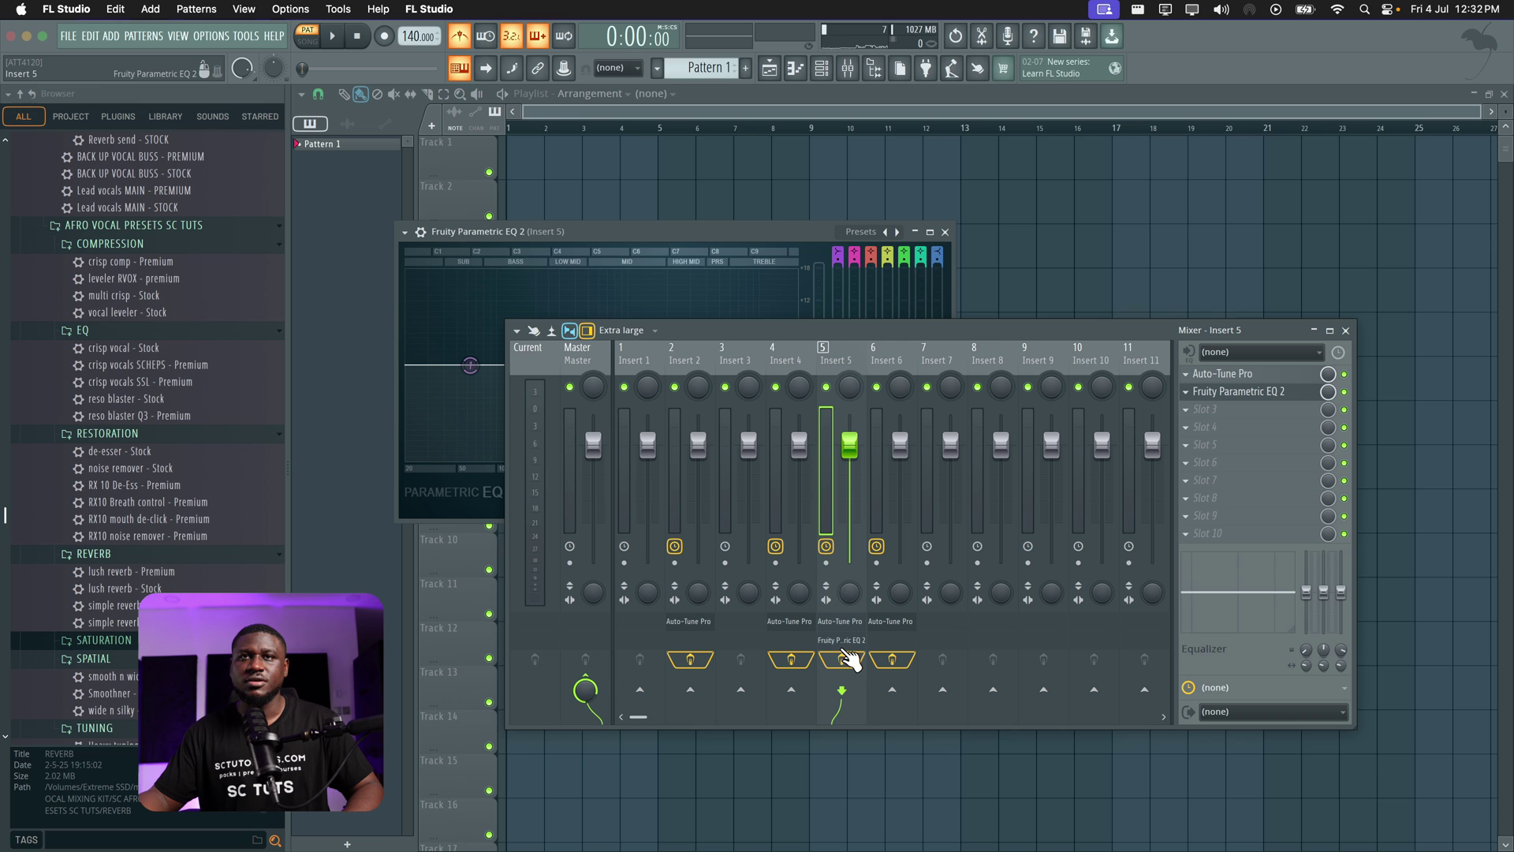
{"action": "left_click", "coordinate": [574, 349]}
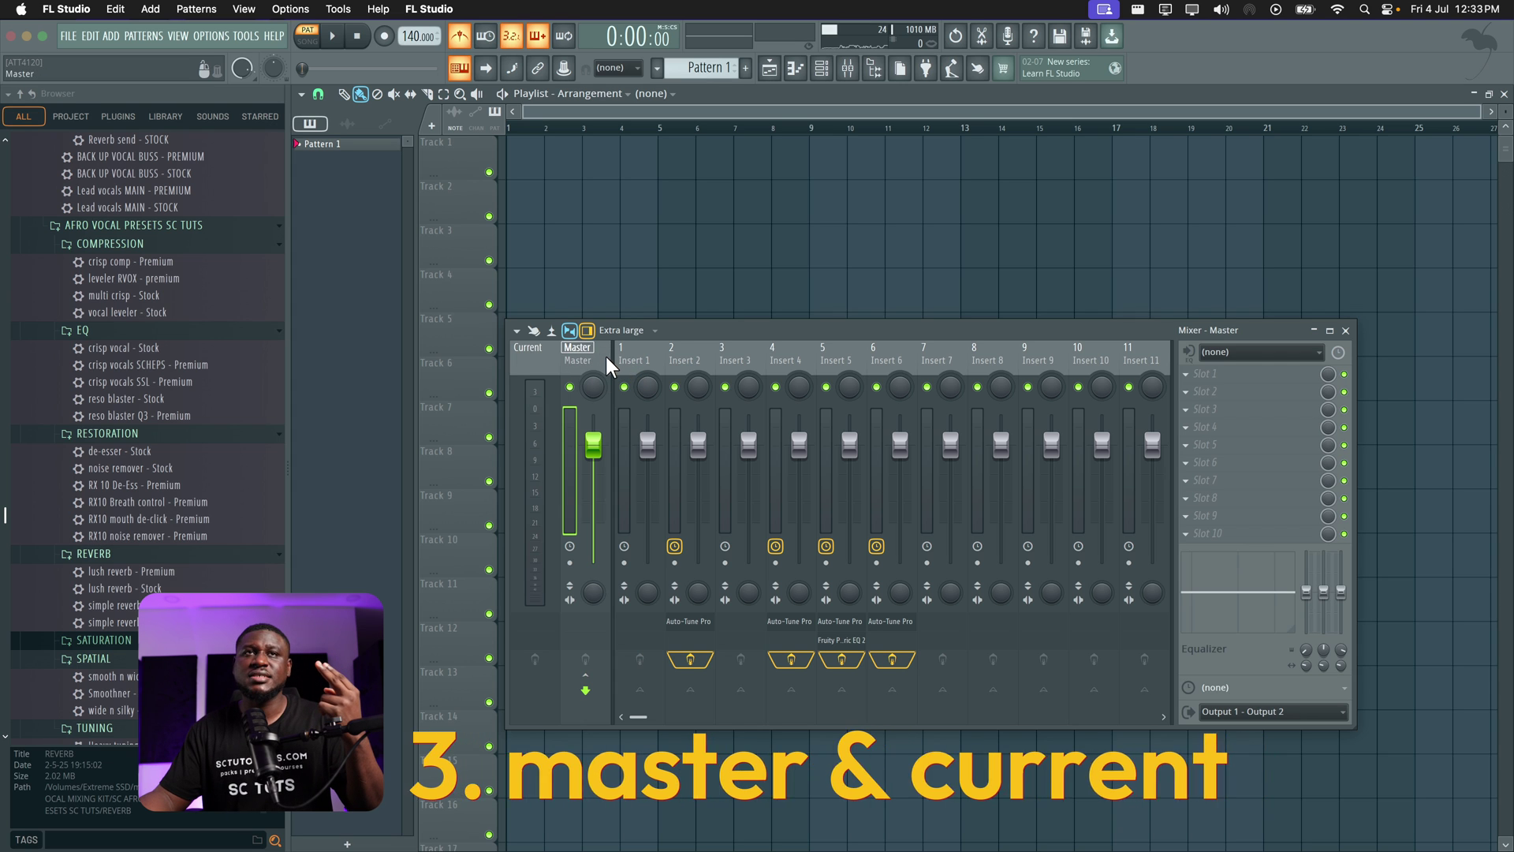
Switch between the Current and Master mixer tracks to compare them
{"action": "left_click", "coordinate": [536, 359]}
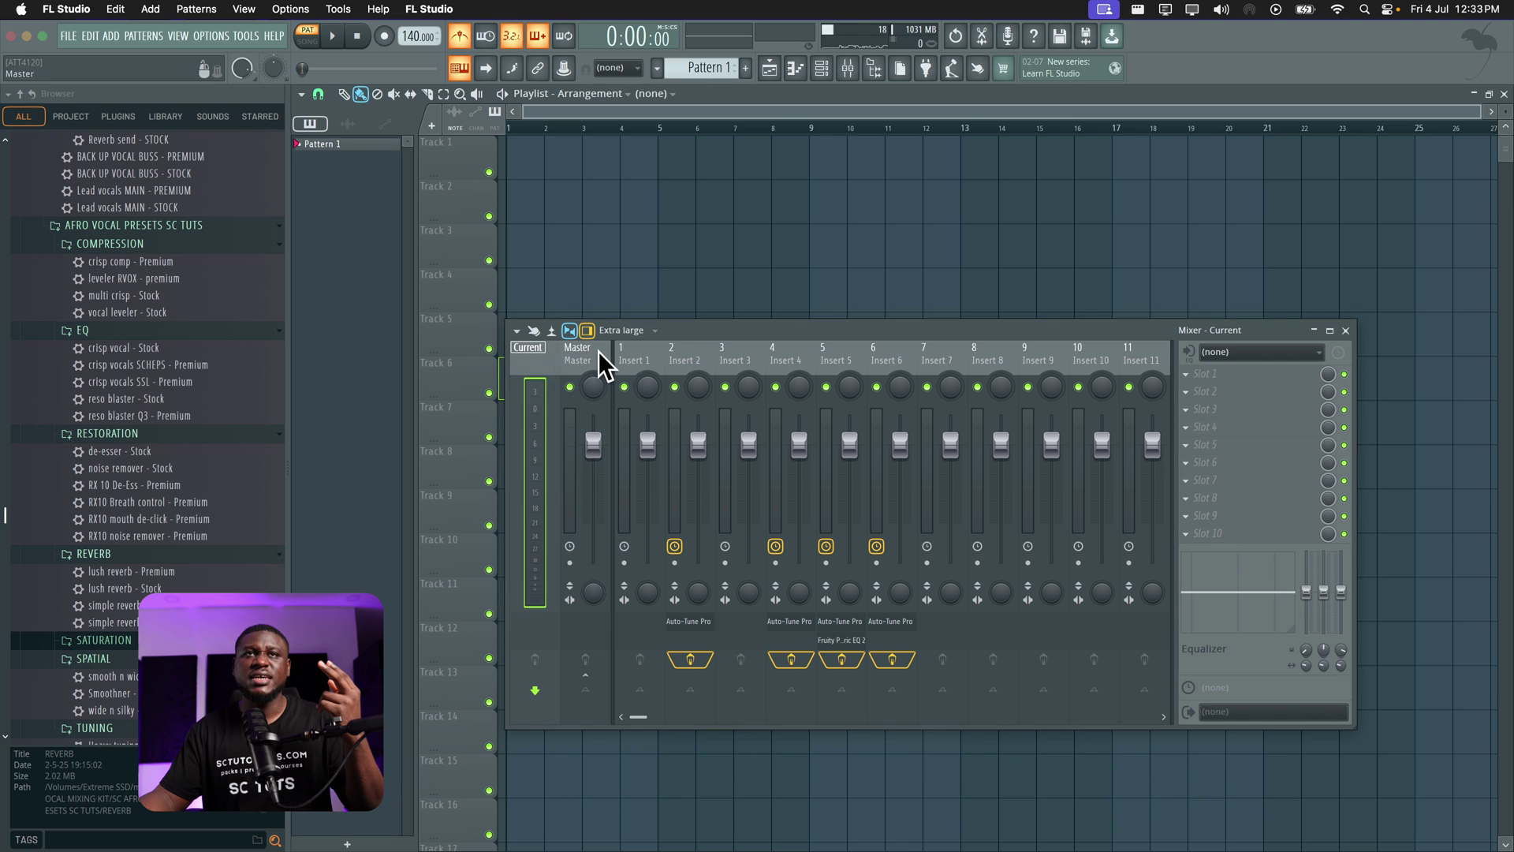
{"action": "left_click", "coordinate": [584, 354]}
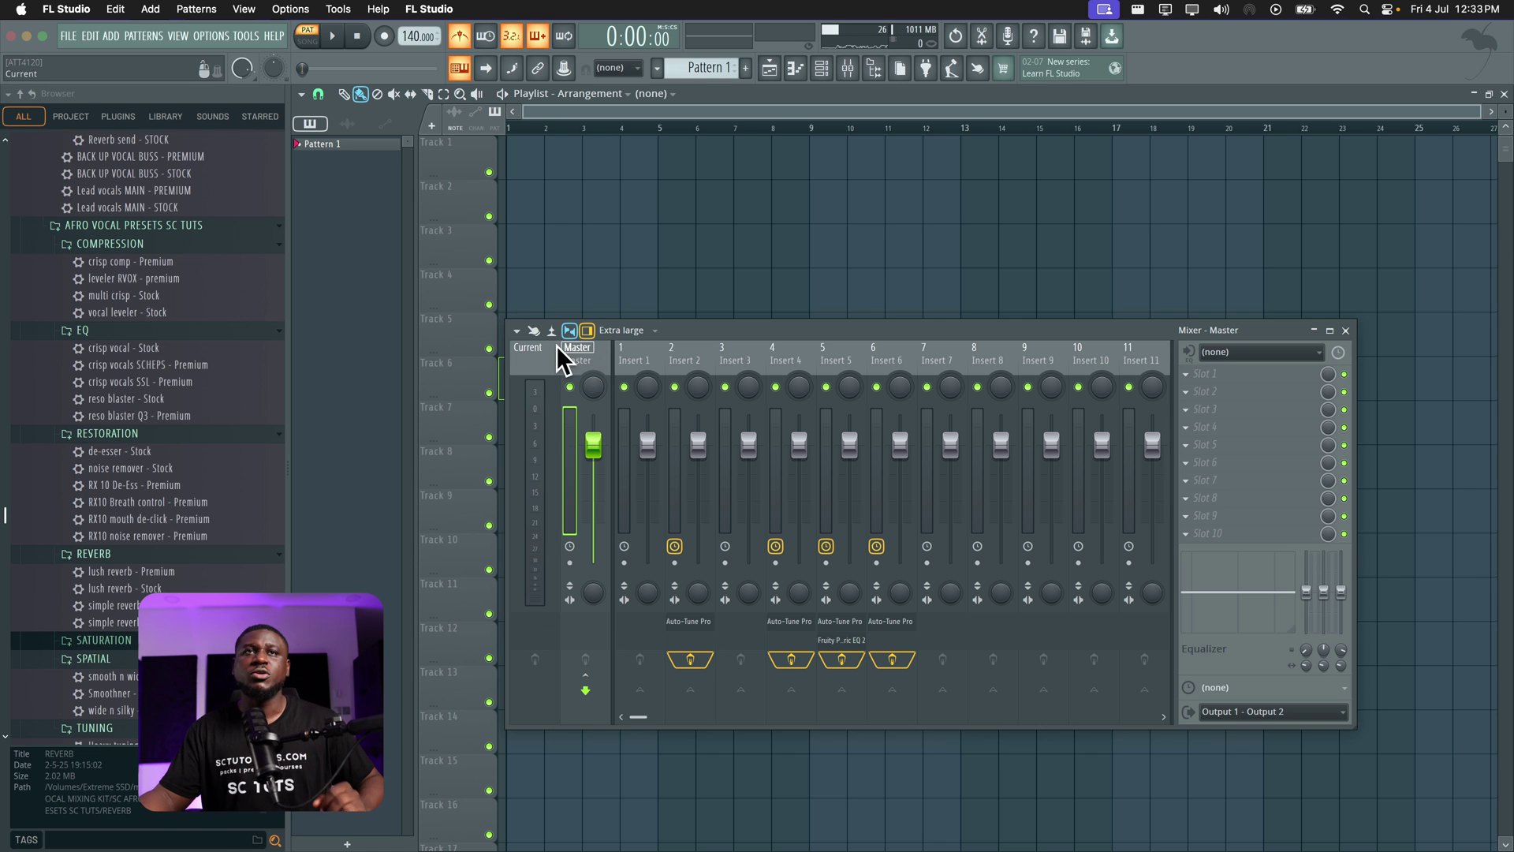
{"action": "left_click", "coordinate": [524, 361]}
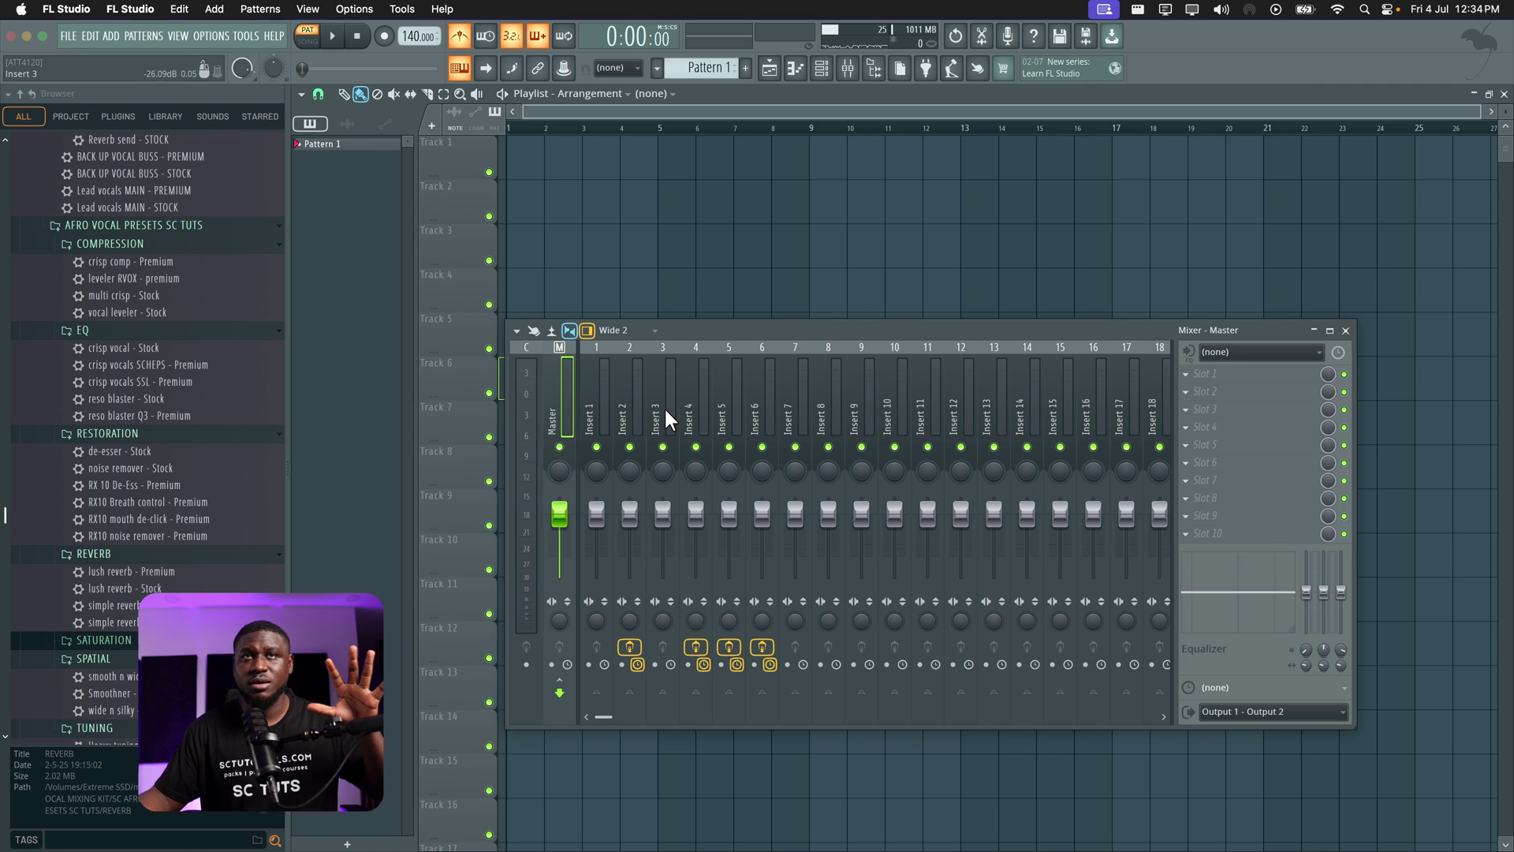
Try Insert 3's stereo separation merged, fully separated and at 20%, then reset it
{"action": "left_click", "coordinate": [659, 409]}
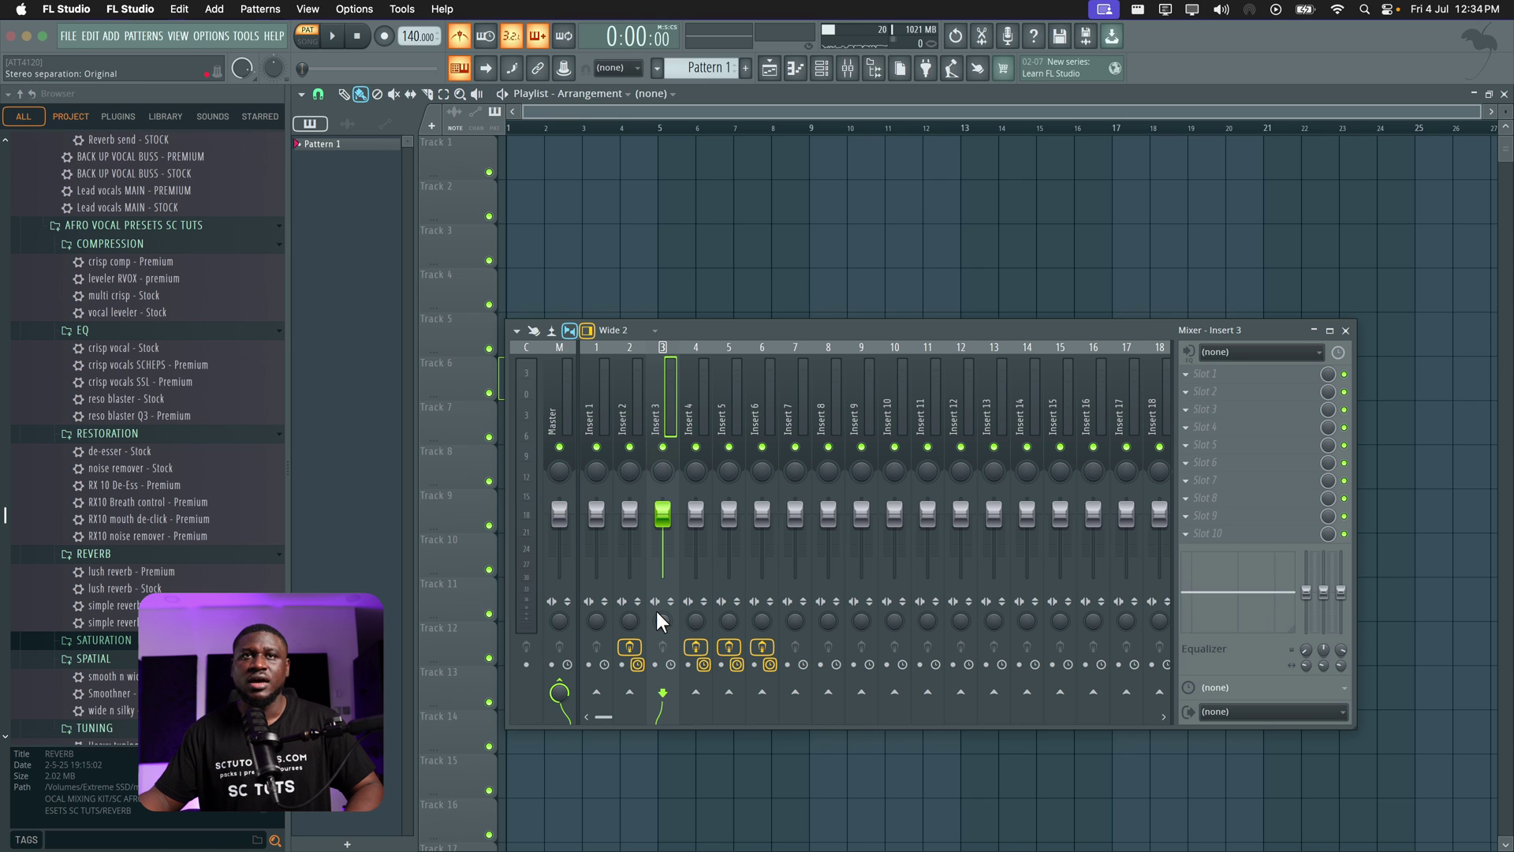
{"action": "left_click_drag", "start_coordinate": [662, 621], "coordinate": [663, 613]}
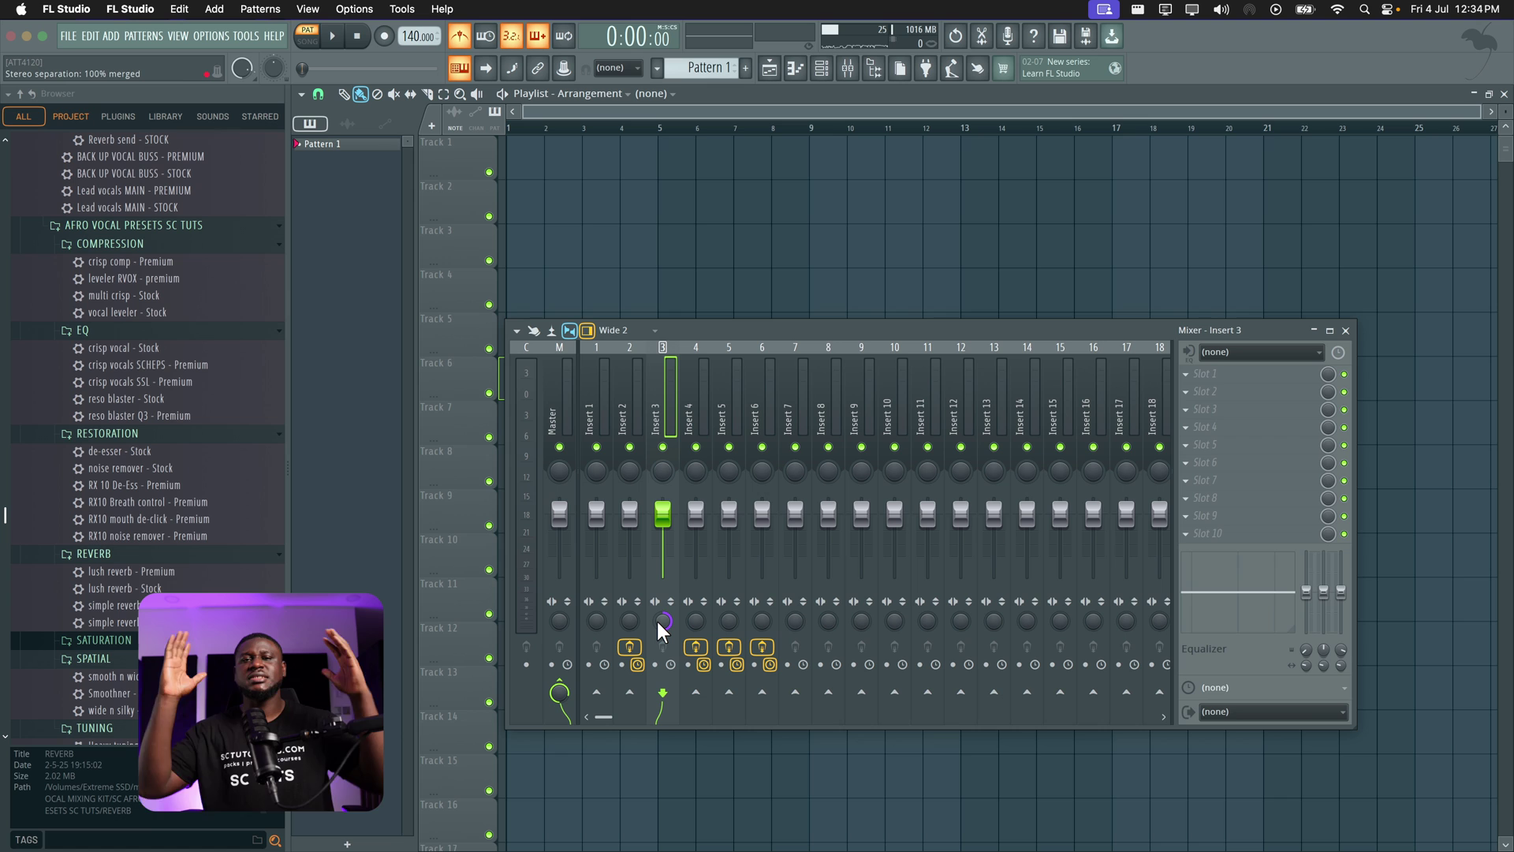
{"action": "left_click_drag", "start_coordinate": [662, 621], "coordinate": [662, 654]}
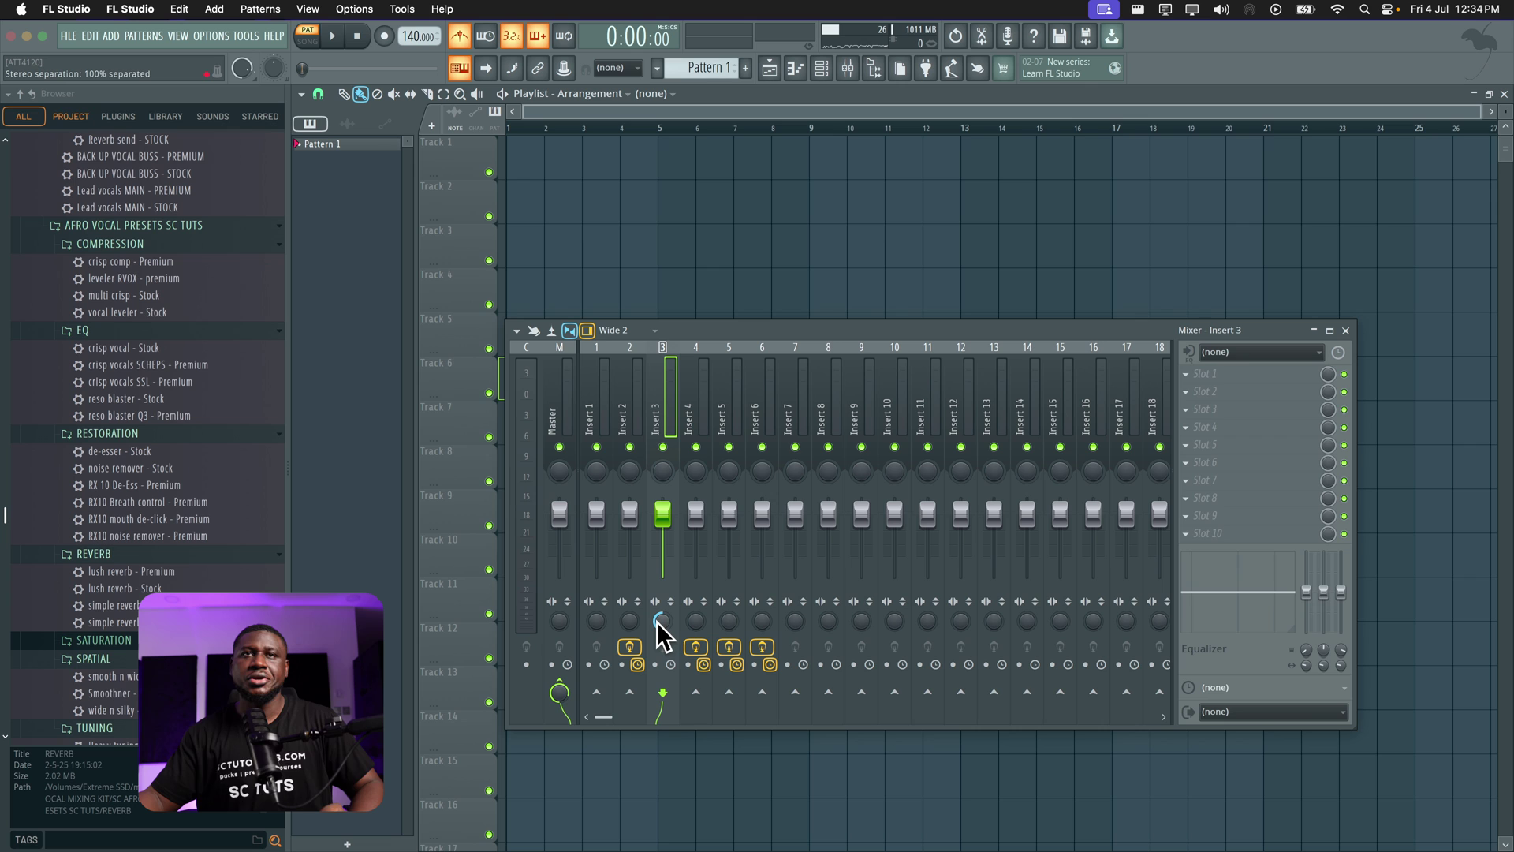
{"action": "left_click_drag", "start_coordinate": [656, 621], "coordinate": [656, 595]}
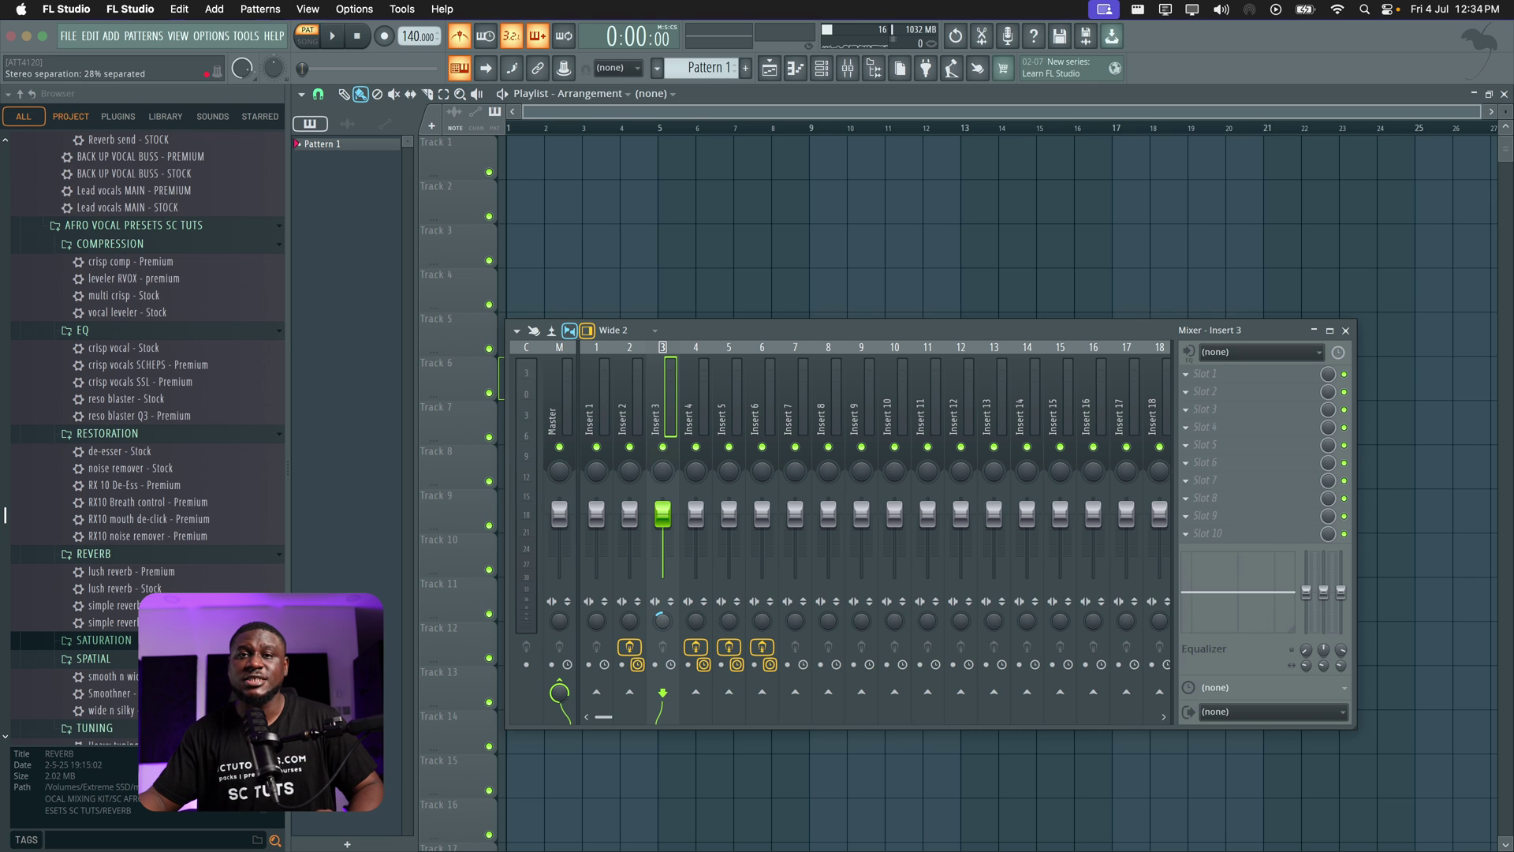
{"action": "right_click", "coordinate": [659, 621]}
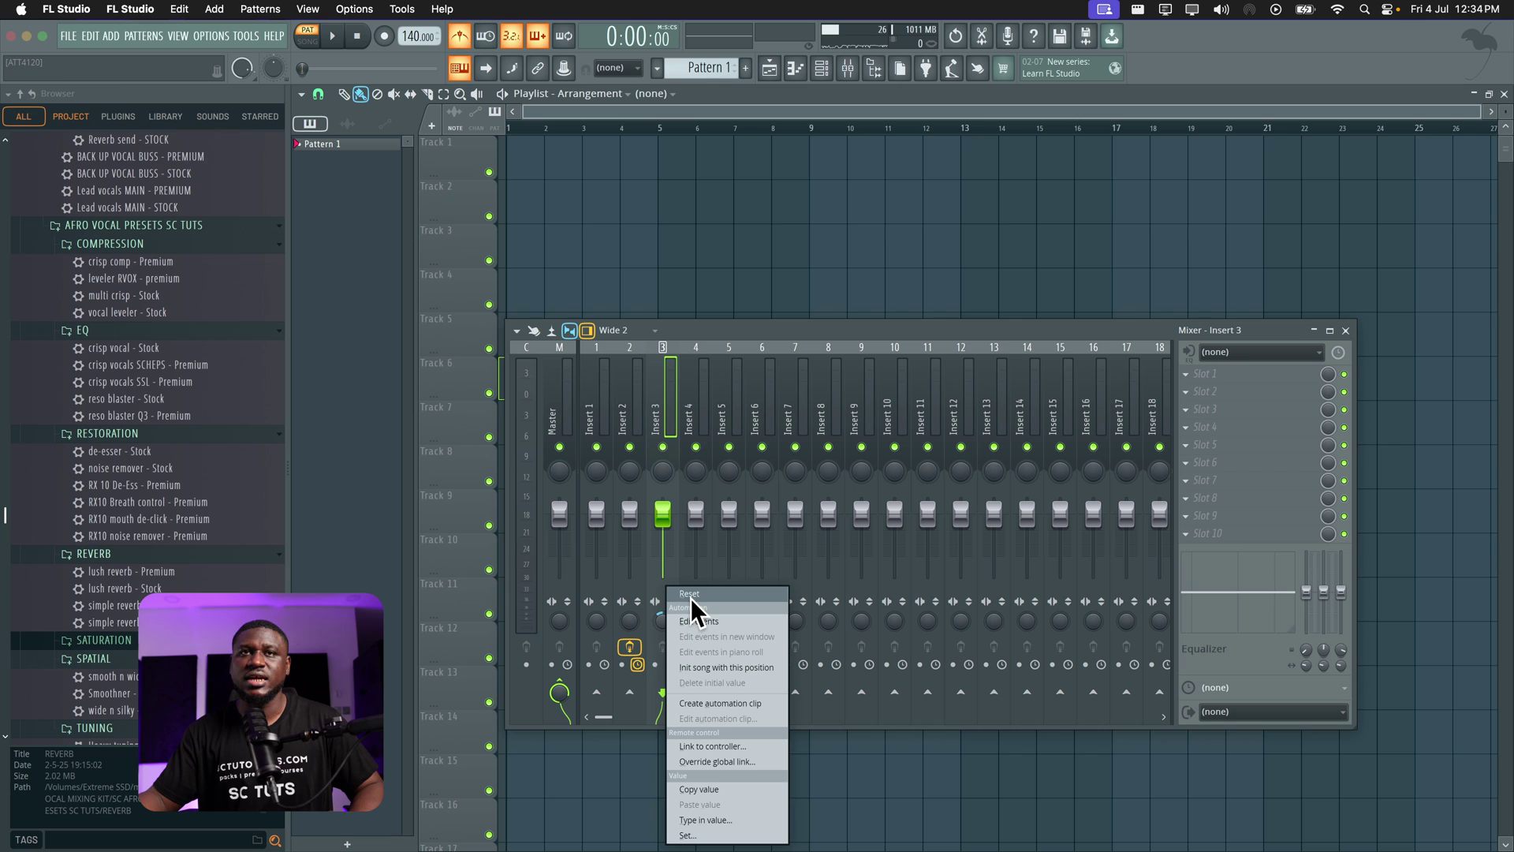
{"action": "left_click", "coordinate": [691, 597]}
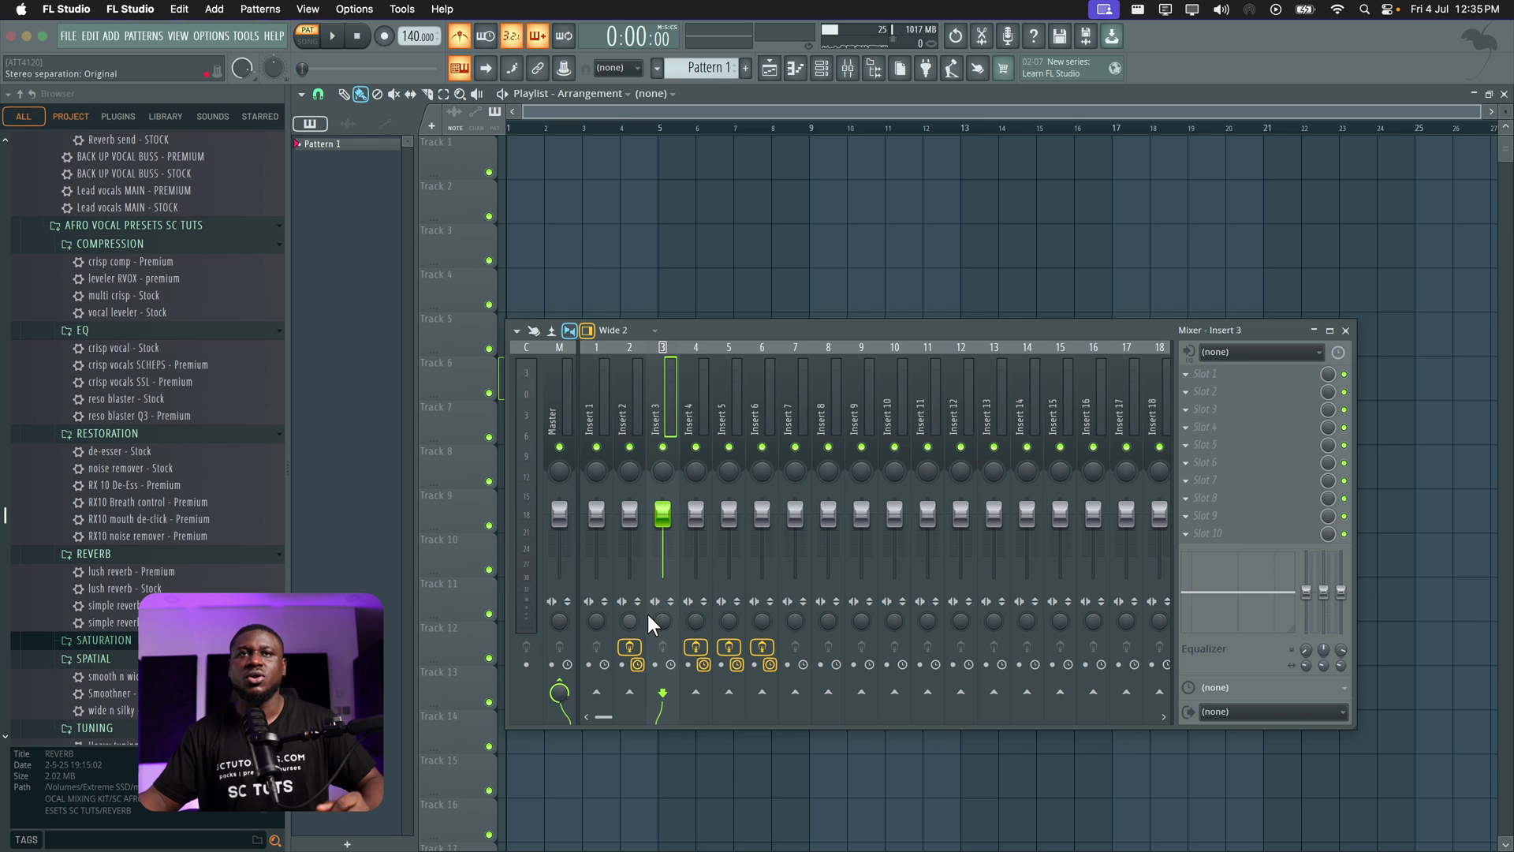
Drag Insert 3's stereo separation knob all the way to 100% merged
{"action": "left_click_drag", "start_coordinate": [663, 620], "coordinate": [662, 568]}
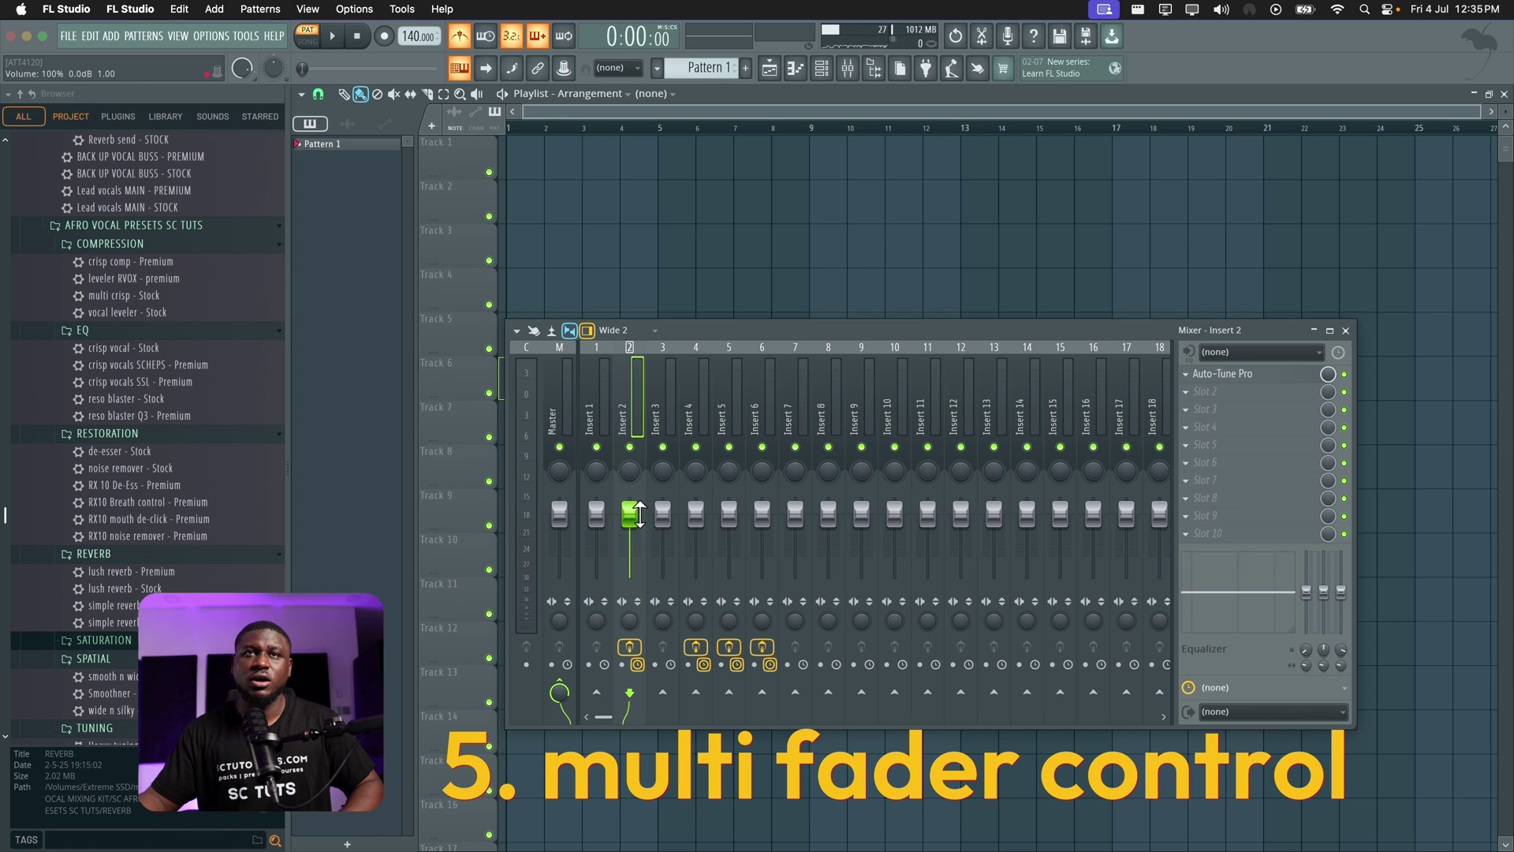
Lower Insert 4 slightly and Inserts 5 and 6 further so their levels differ
{"action": "left_click", "coordinate": [660, 387], "text": "ctrl"}
{"action": "left_click_drag", "start_coordinate": [662, 513], "coordinate": [696, 527]}
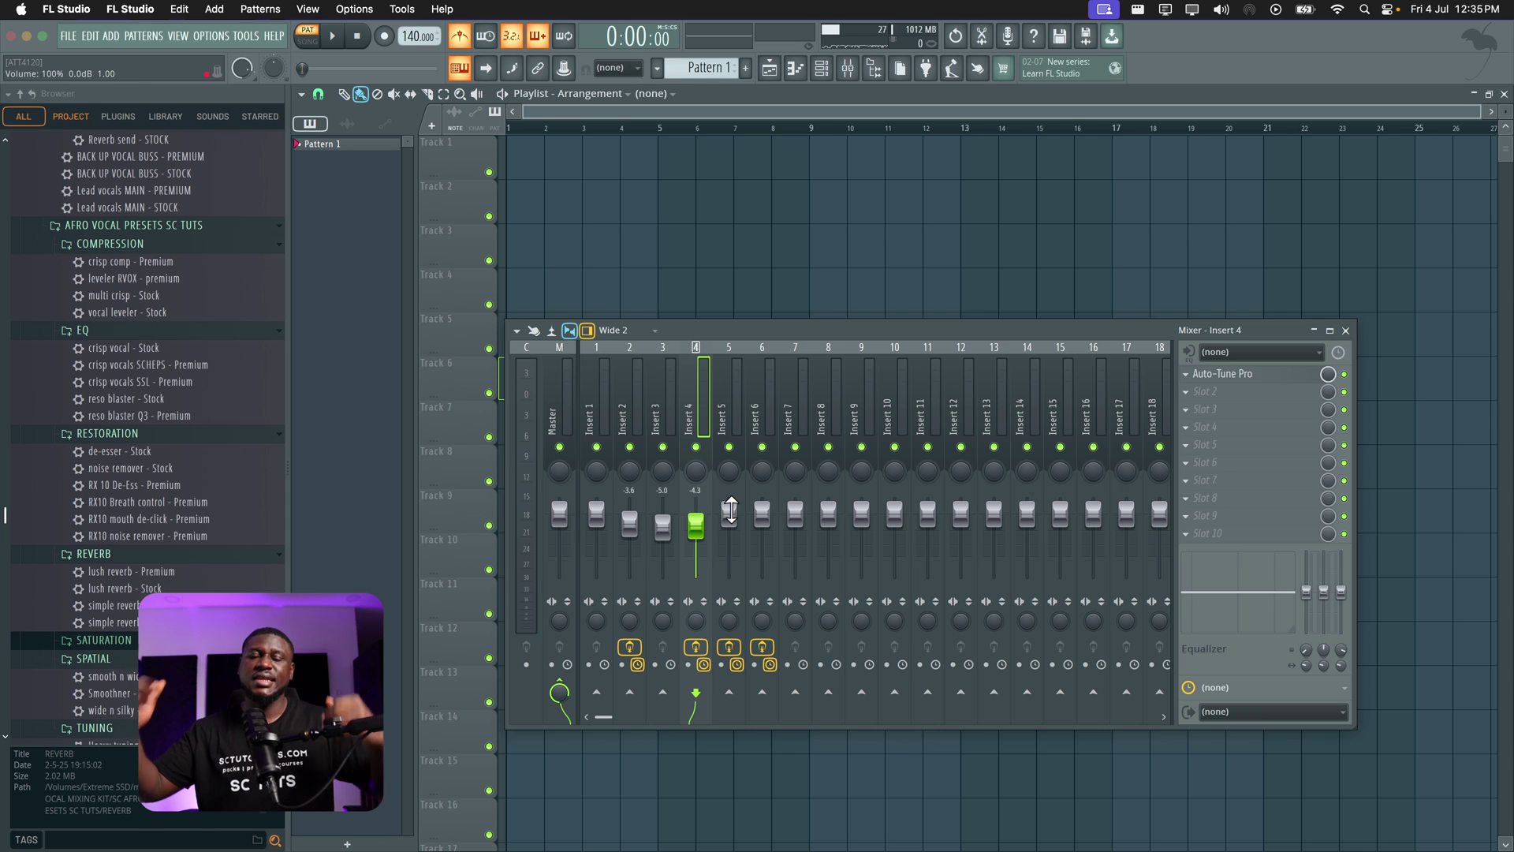
{"action": "left_click_drag", "start_coordinate": [731, 509], "coordinate": [829, 520]}
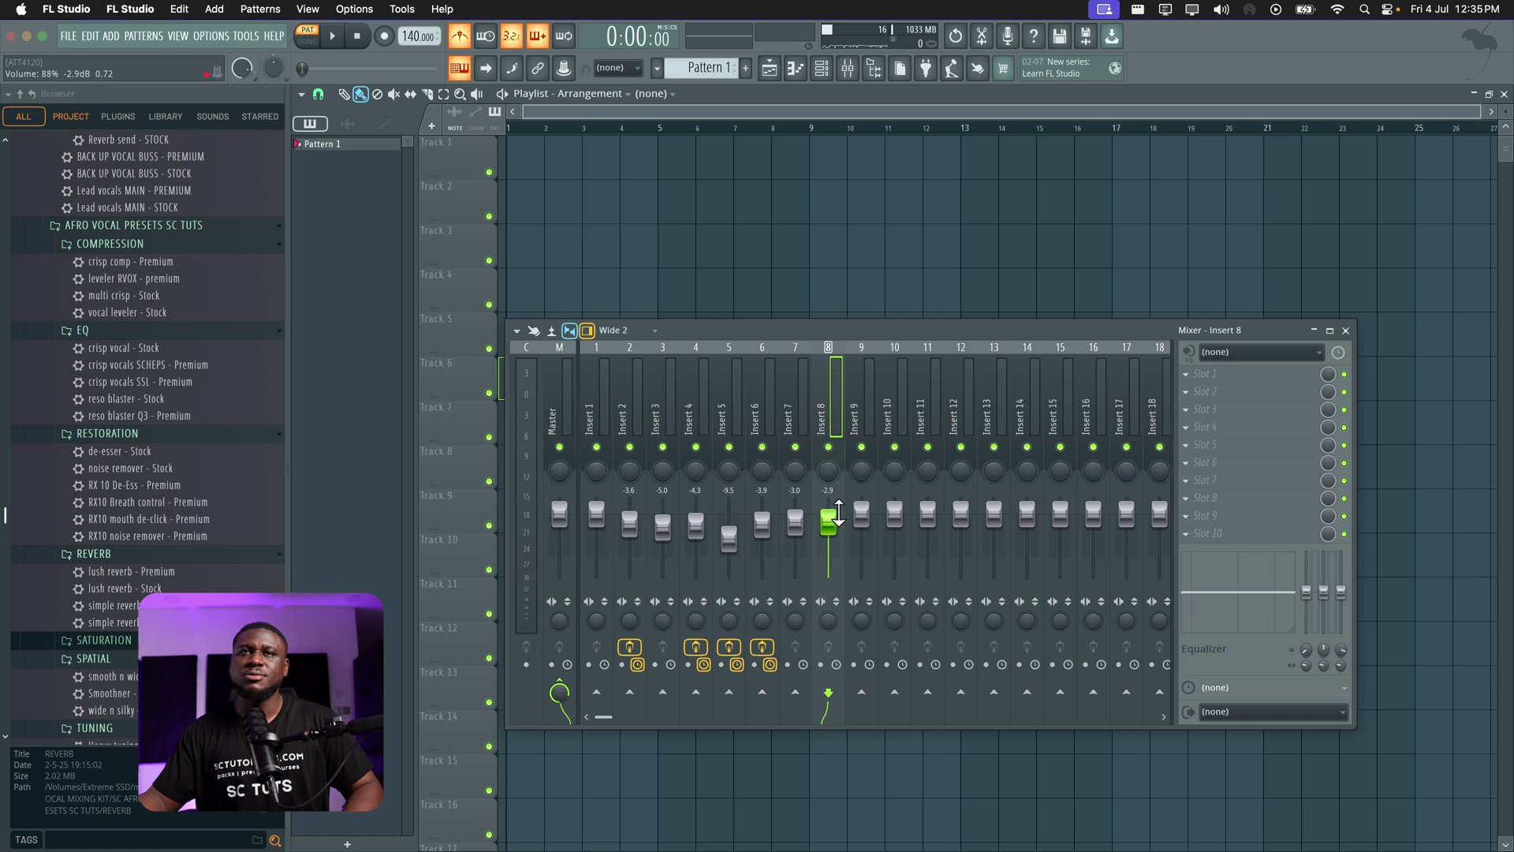
Select Inserts 2–8 and lower all their faders together, keeping their relative balance
{"action": "left_click_drag", "start_coordinate": [820, 419], "coordinate": [628, 418]}
{"action": "left_click_drag", "start_coordinate": [637, 511], "coordinate": [629, 523]}
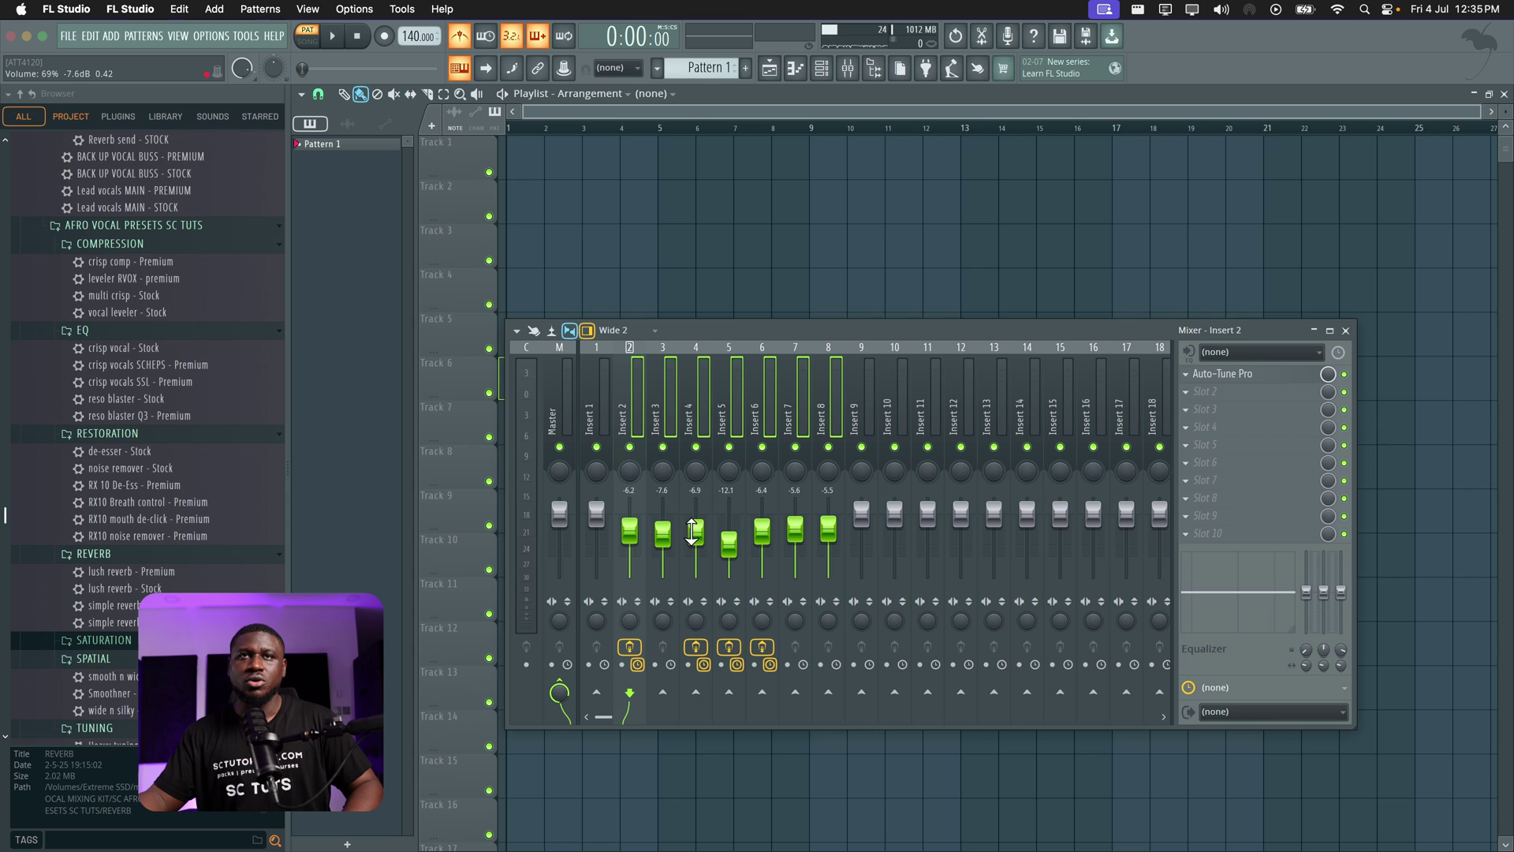
{"action": "left_click_drag", "start_coordinate": [630, 530], "coordinate": [630, 526]}
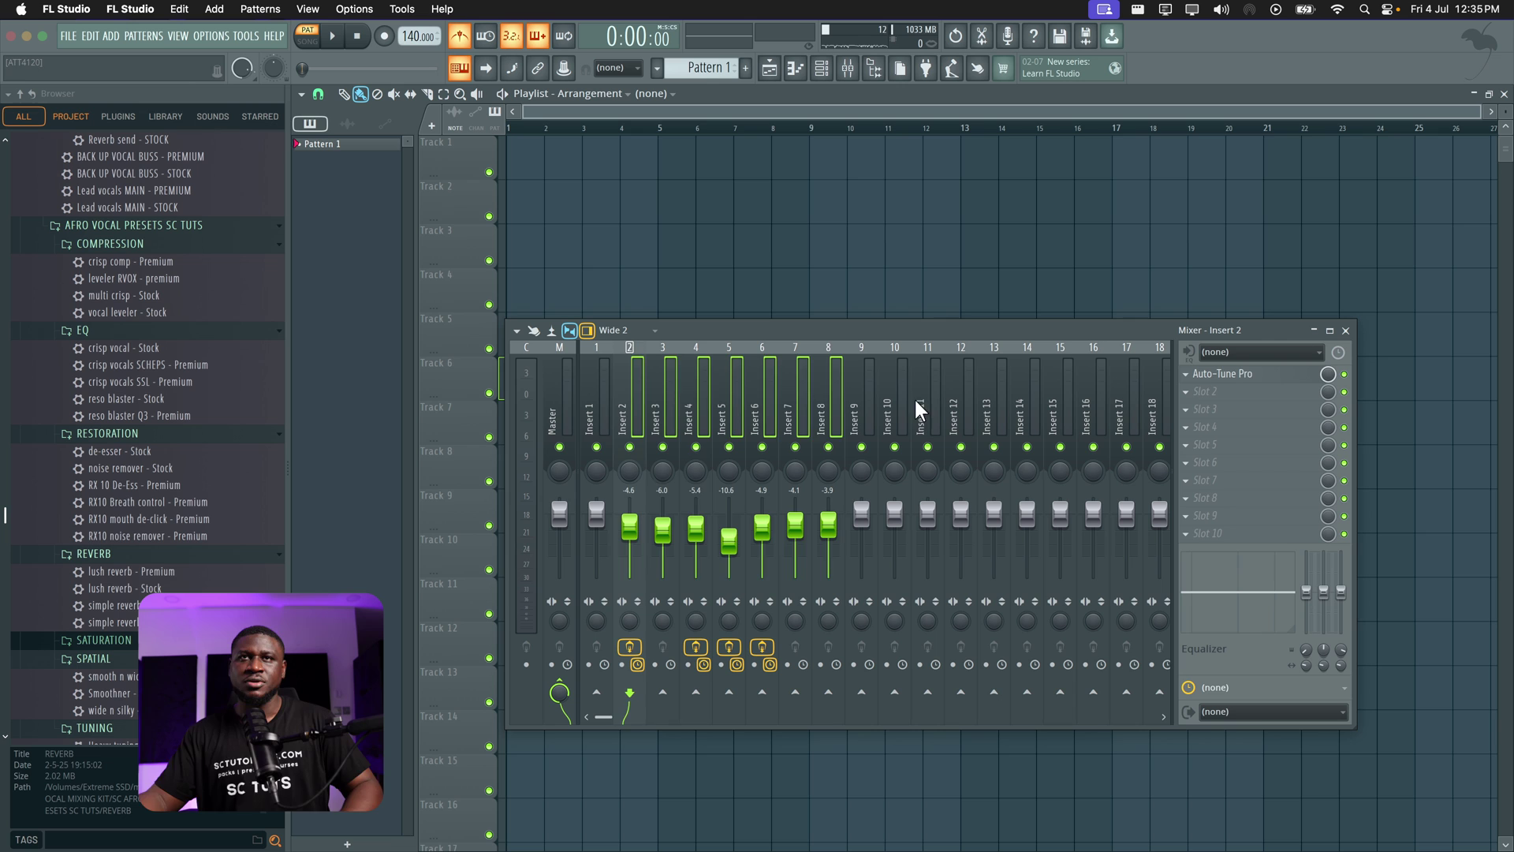
Give Insert 3 a random colour, then set it to red
{"action": "left_click", "coordinate": [694, 406]}
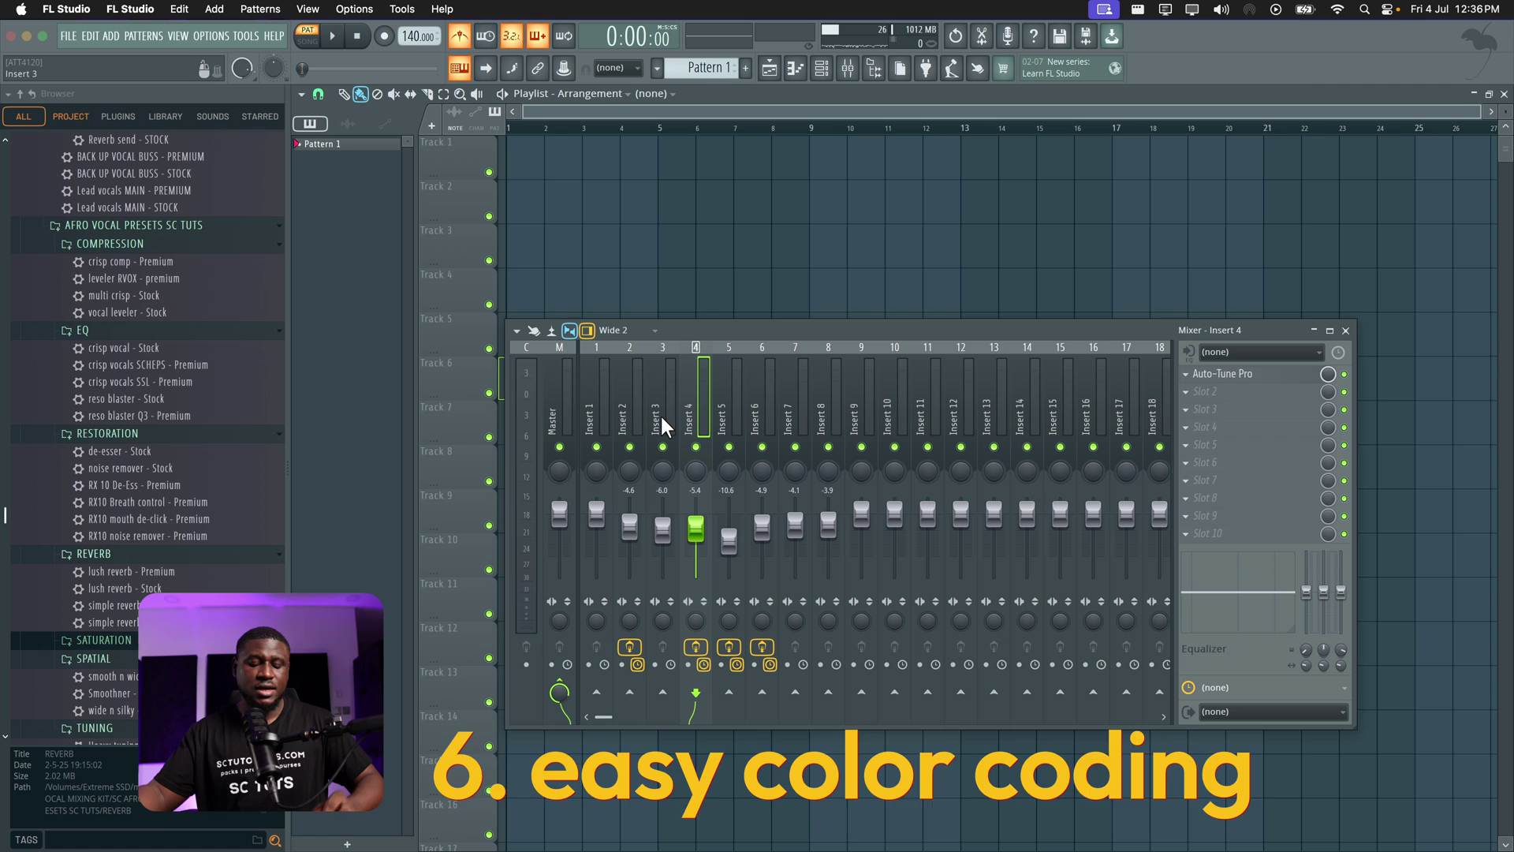
{"action": "left_click", "coordinate": [666, 372]}
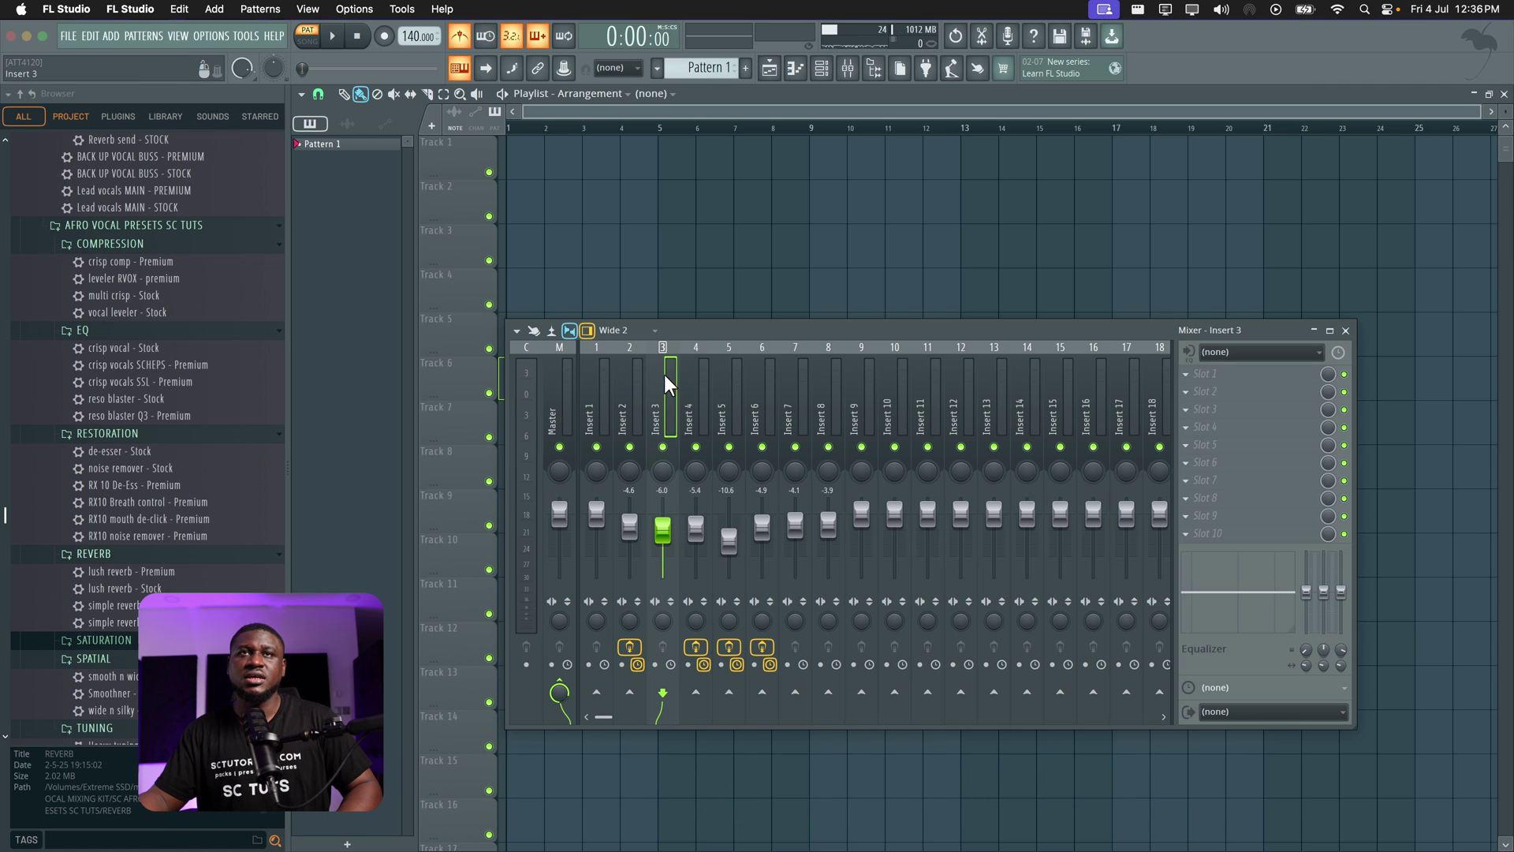
{"action": "right_click", "coordinate": [664, 376]}
{"action": "left_click", "coordinate": [707, 372]}
{"action": "right_click", "coordinate": [655, 391]}
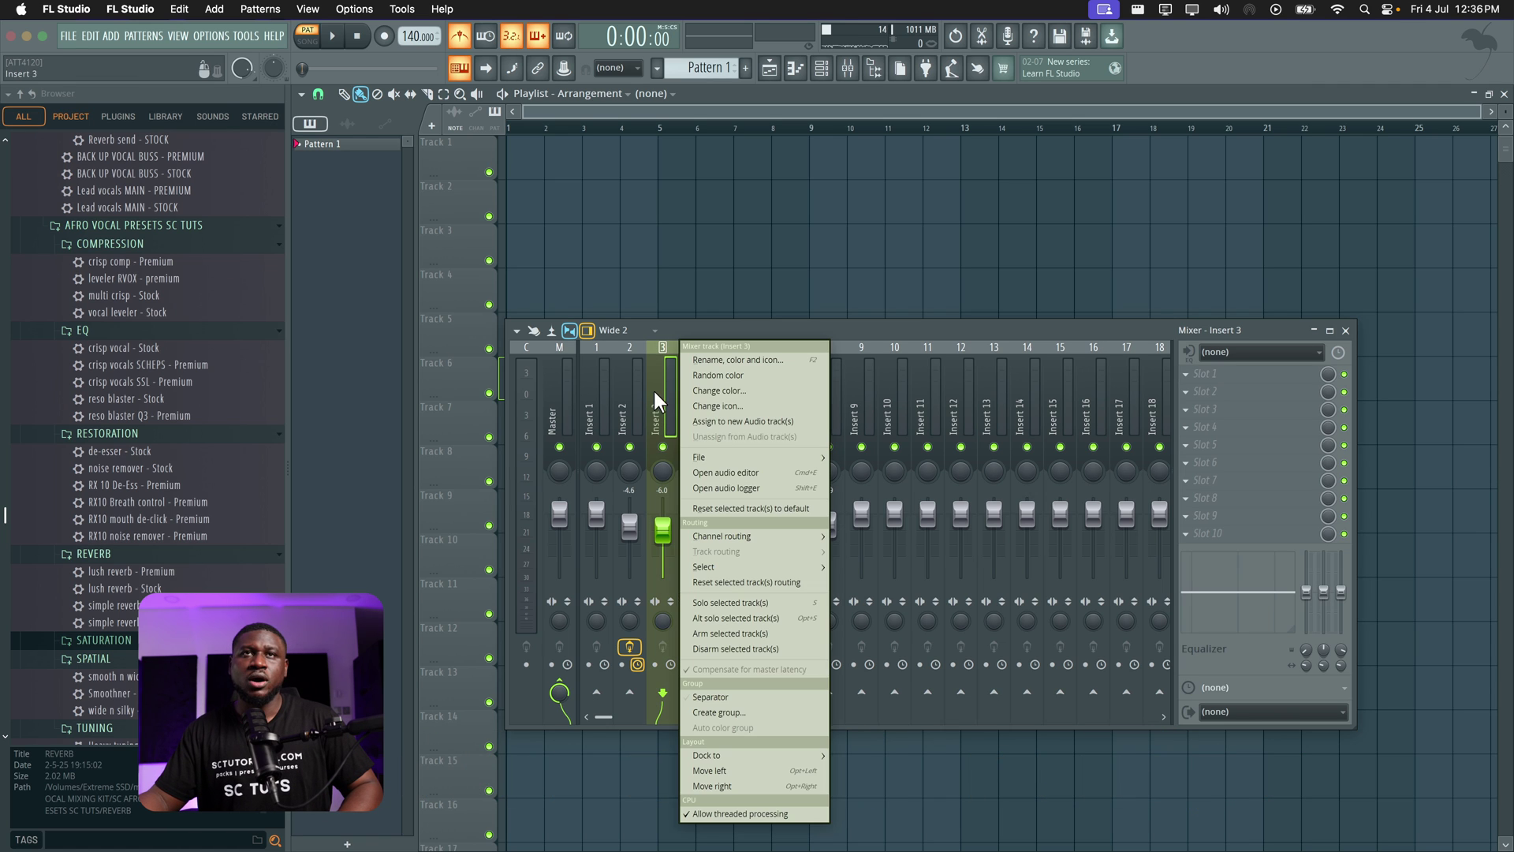
{"action": "left_click", "coordinate": [698, 390]}
{"action": "left_click", "coordinate": [785, 427]}
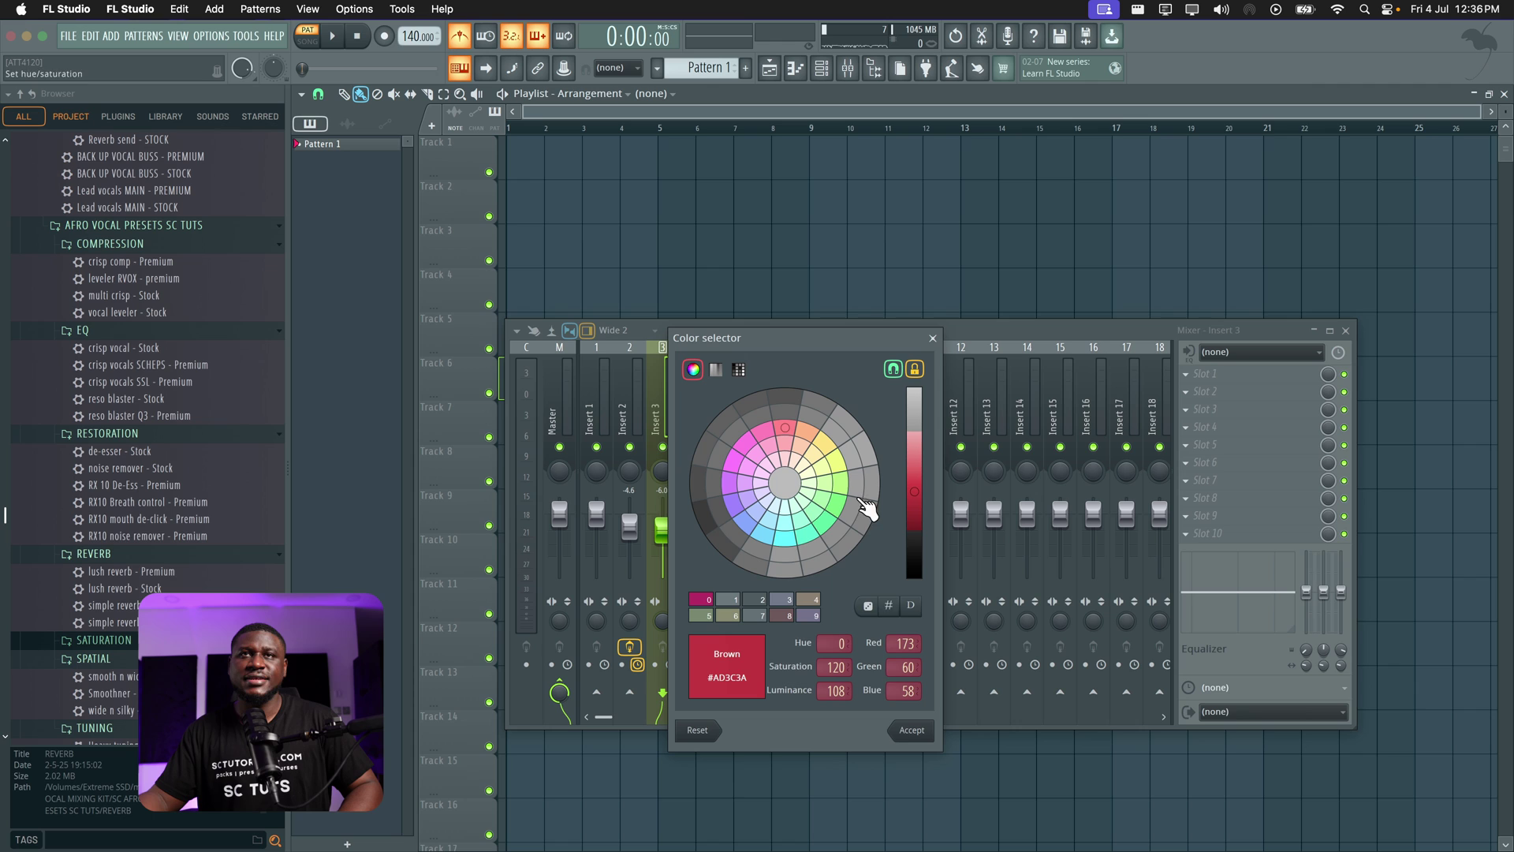
{"action": "left_click", "coordinate": [906, 729]}
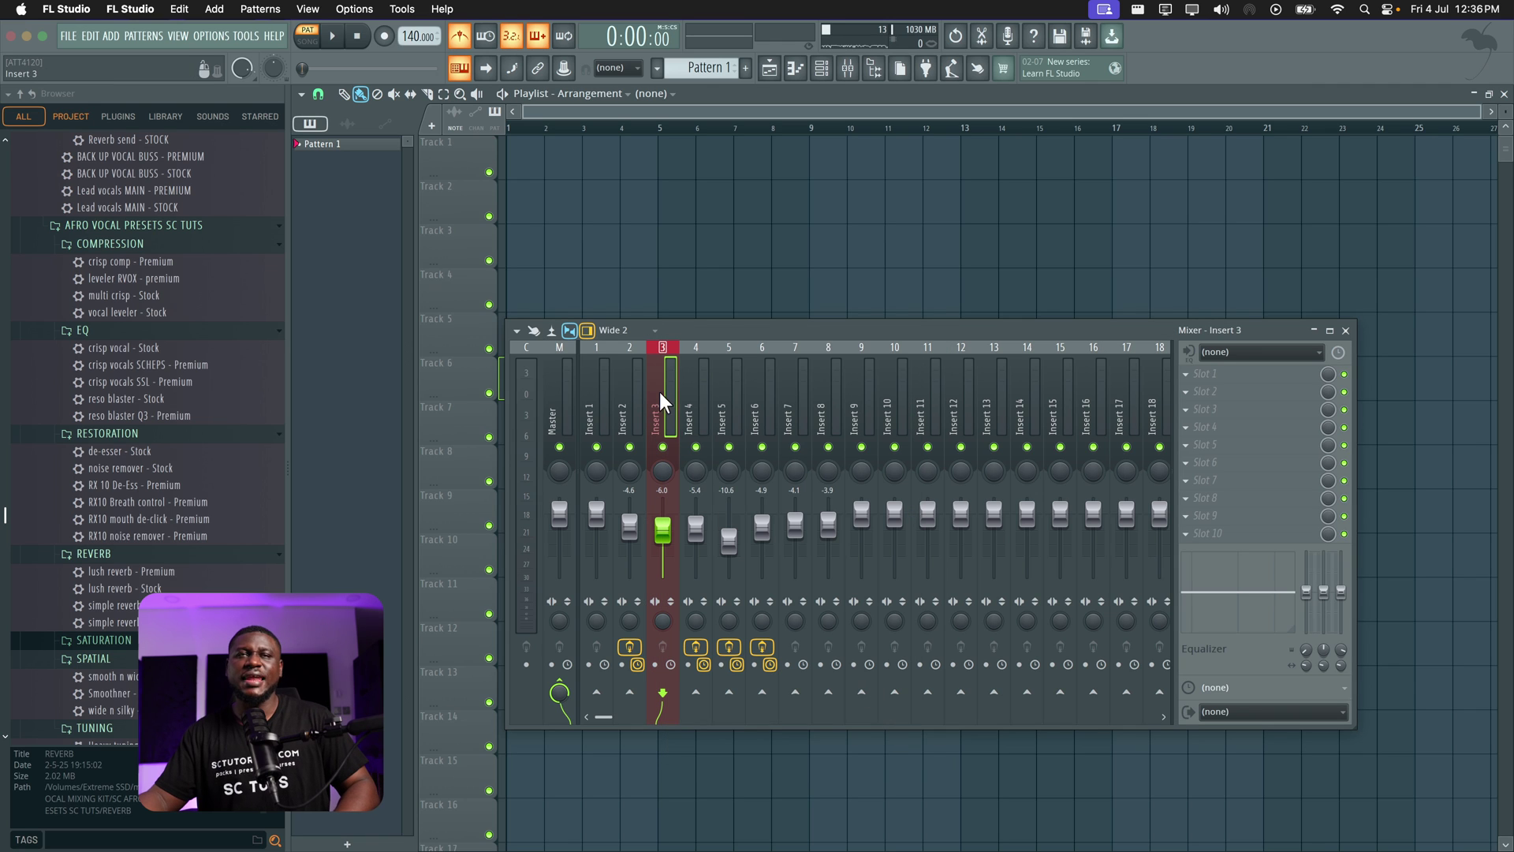
Select Inserts 2 through 9 together
{"action": "left_click_drag", "start_coordinate": [662, 396], "coordinate": [858, 420]}
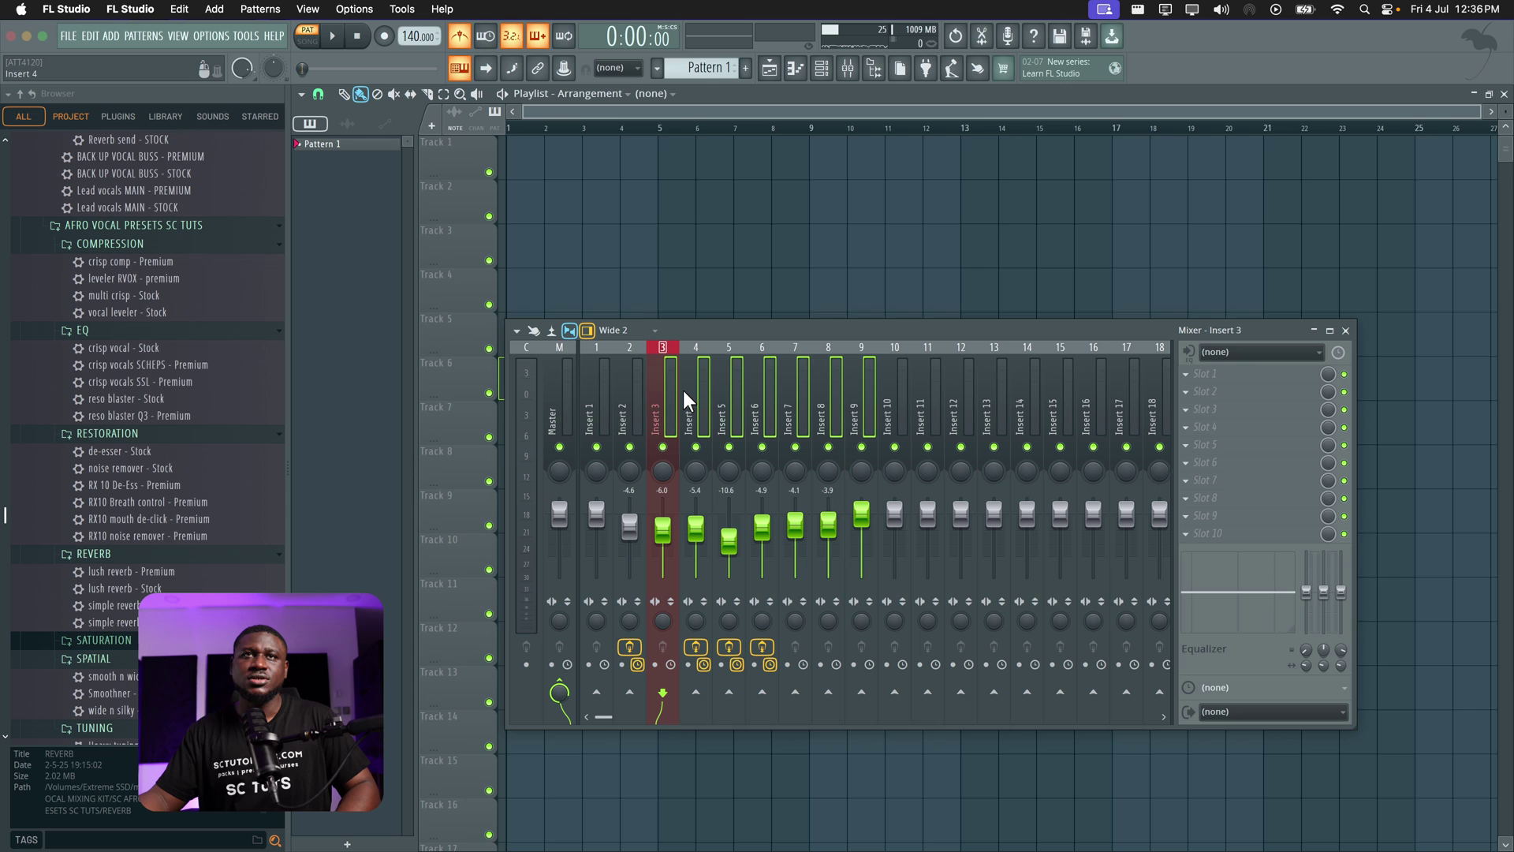
{"action": "left_click", "coordinate": [633, 387]}
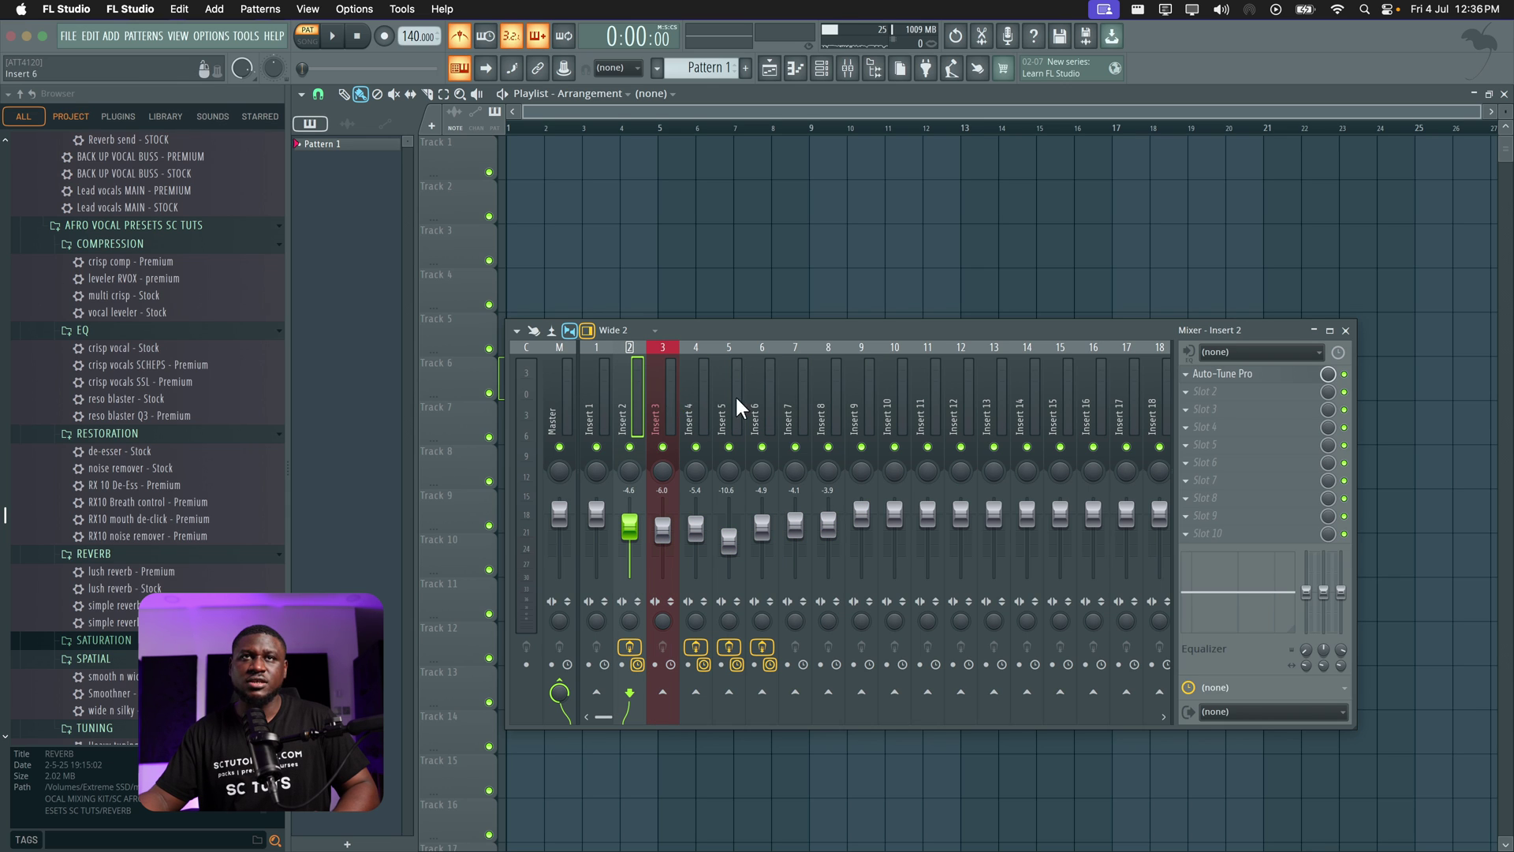
{"action": "left_click", "coordinate": [666, 401], "text": "super"}
{"action": "left_click", "coordinate": [699, 401], "text": "super"}
{"action": "left_click", "coordinate": [763, 401], "text": "super"}
{"action": "left_click_drag", "start_coordinate": [735, 399], "coordinate": [871, 413]}
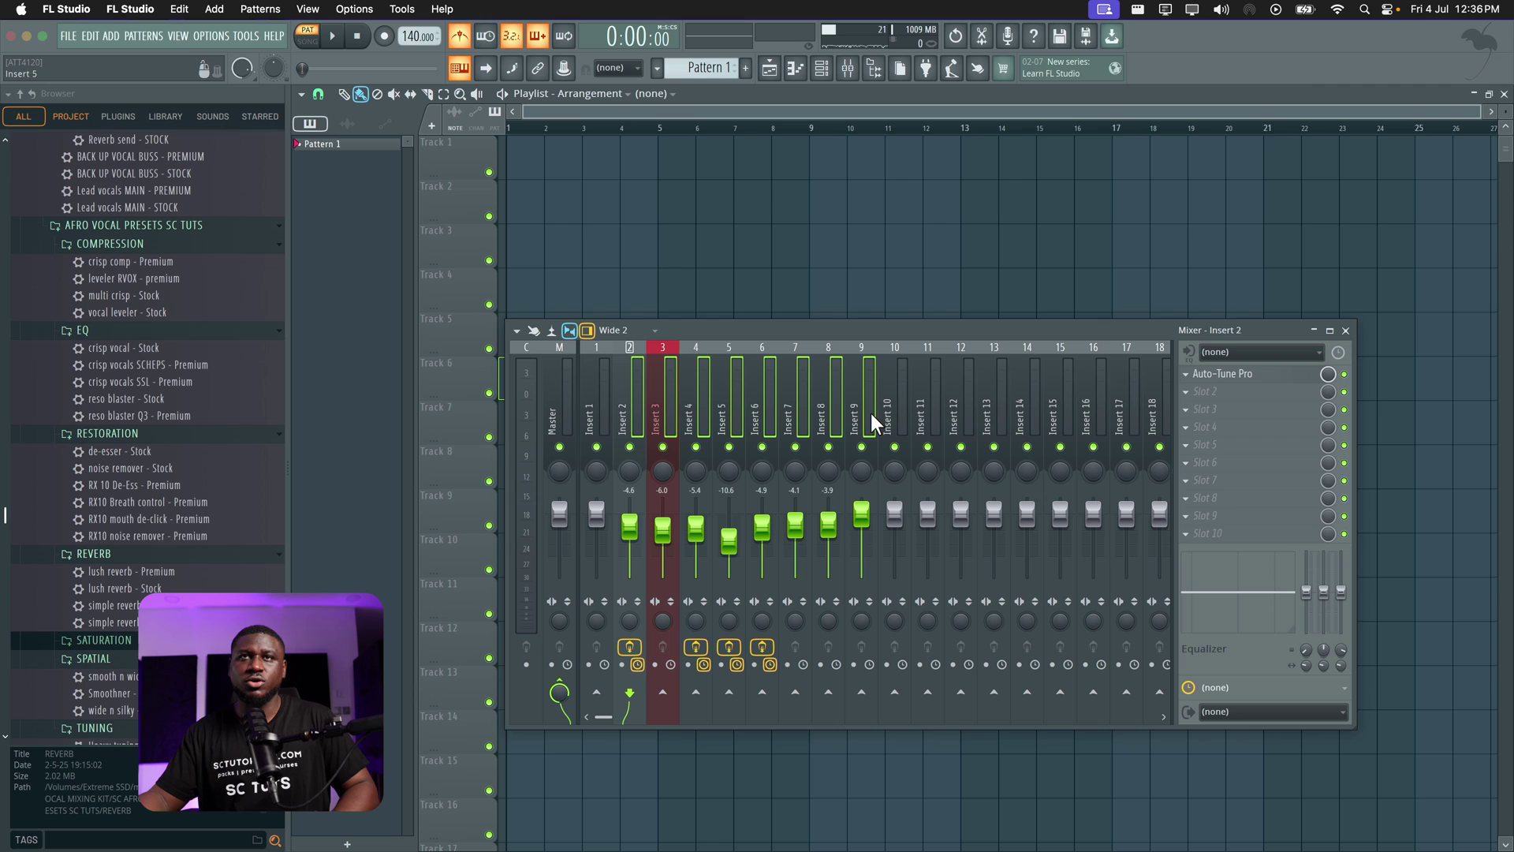
Colour Inserts 2–9 purple (Medium Orchid) after trying several other colours
{"action": "right_click", "coordinate": [661, 389]}
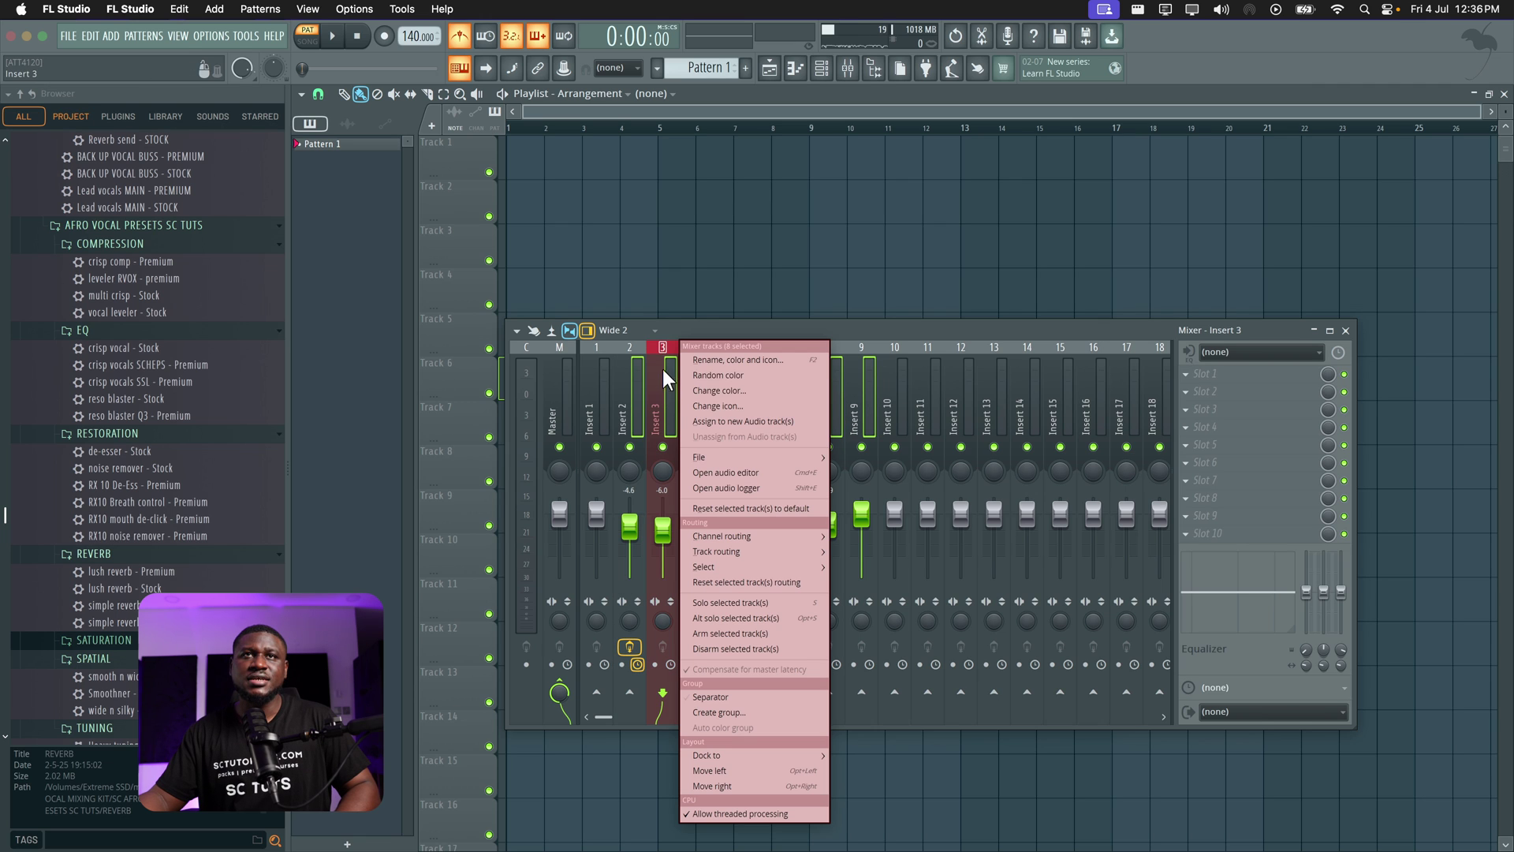
{"action": "left_click", "coordinate": [714, 390]}
{"action": "left_click", "coordinate": [850, 489]}
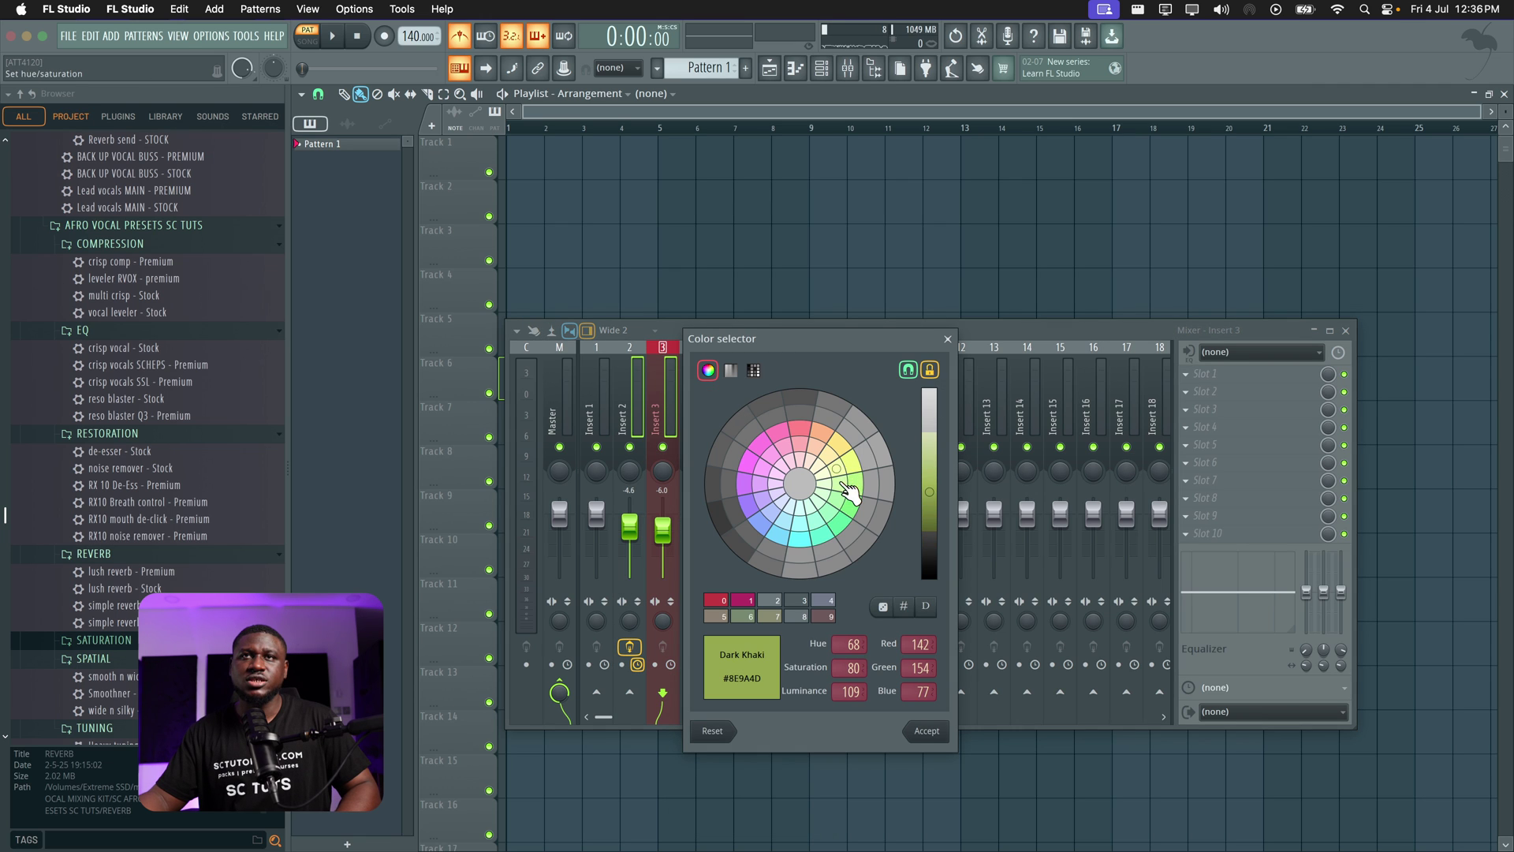
{"action": "left_click", "coordinate": [857, 468]}
{"action": "left_click", "coordinate": [853, 466]}
{"action": "left_click", "coordinate": [821, 467]}
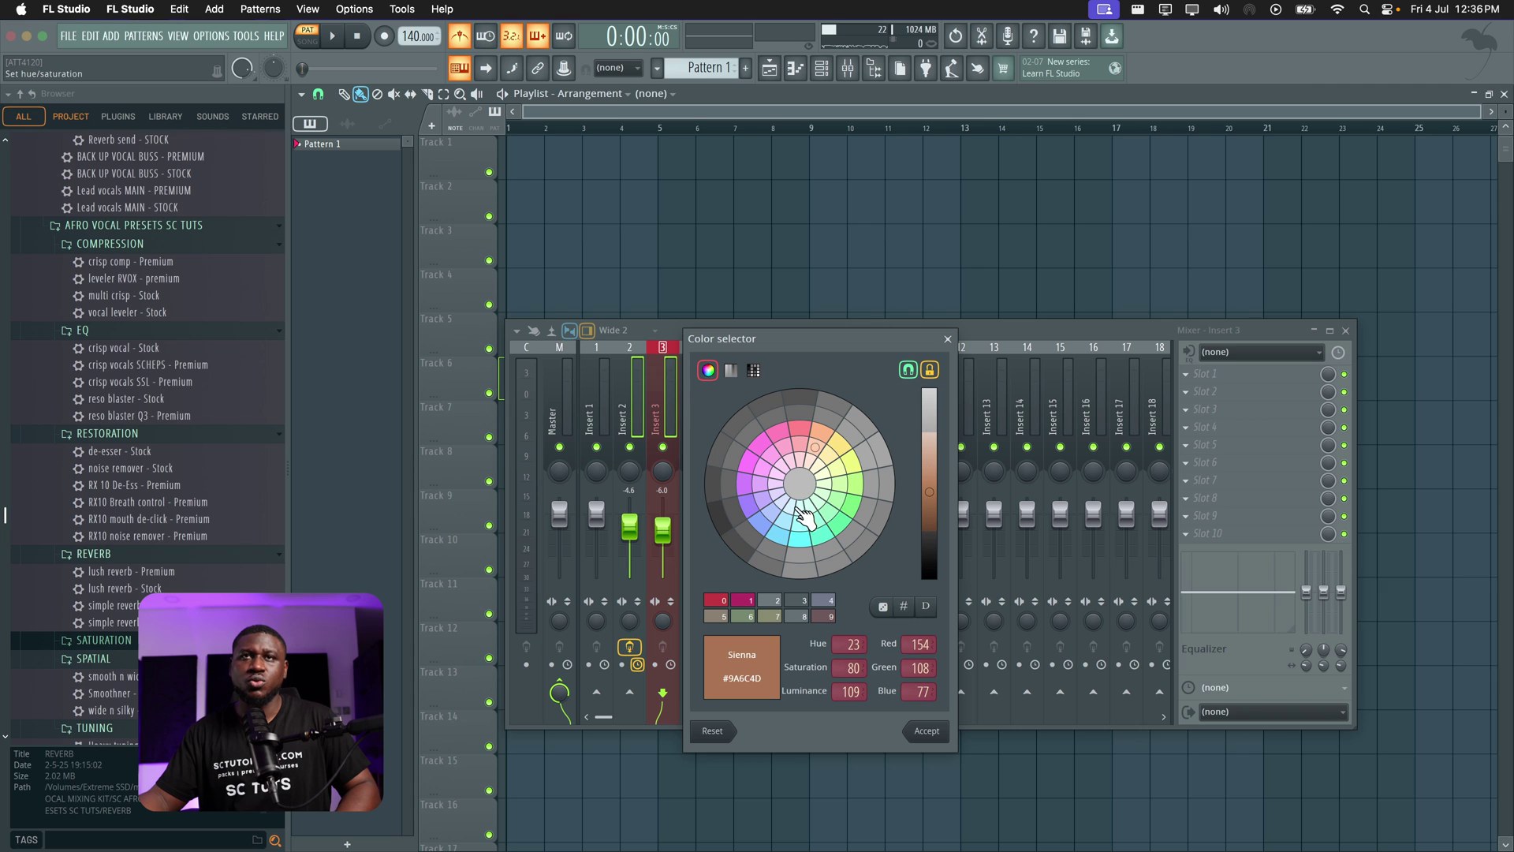
{"action": "left_click", "coordinate": [801, 511]}
{"action": "left_click", "coordinate": [749, 462]}
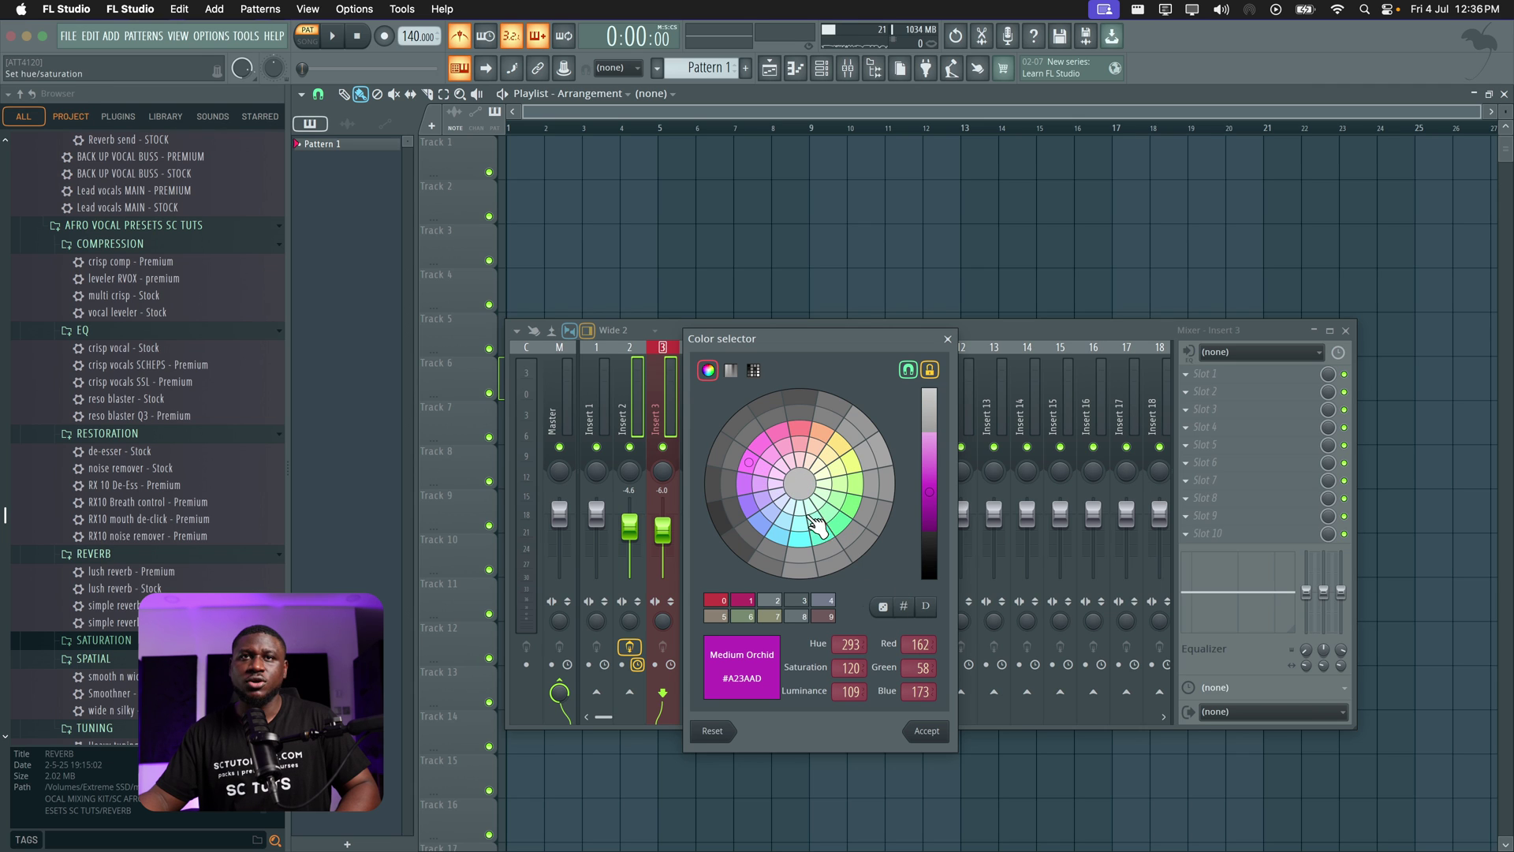
{"action": "left_click", "coordinate": [939, 731]}
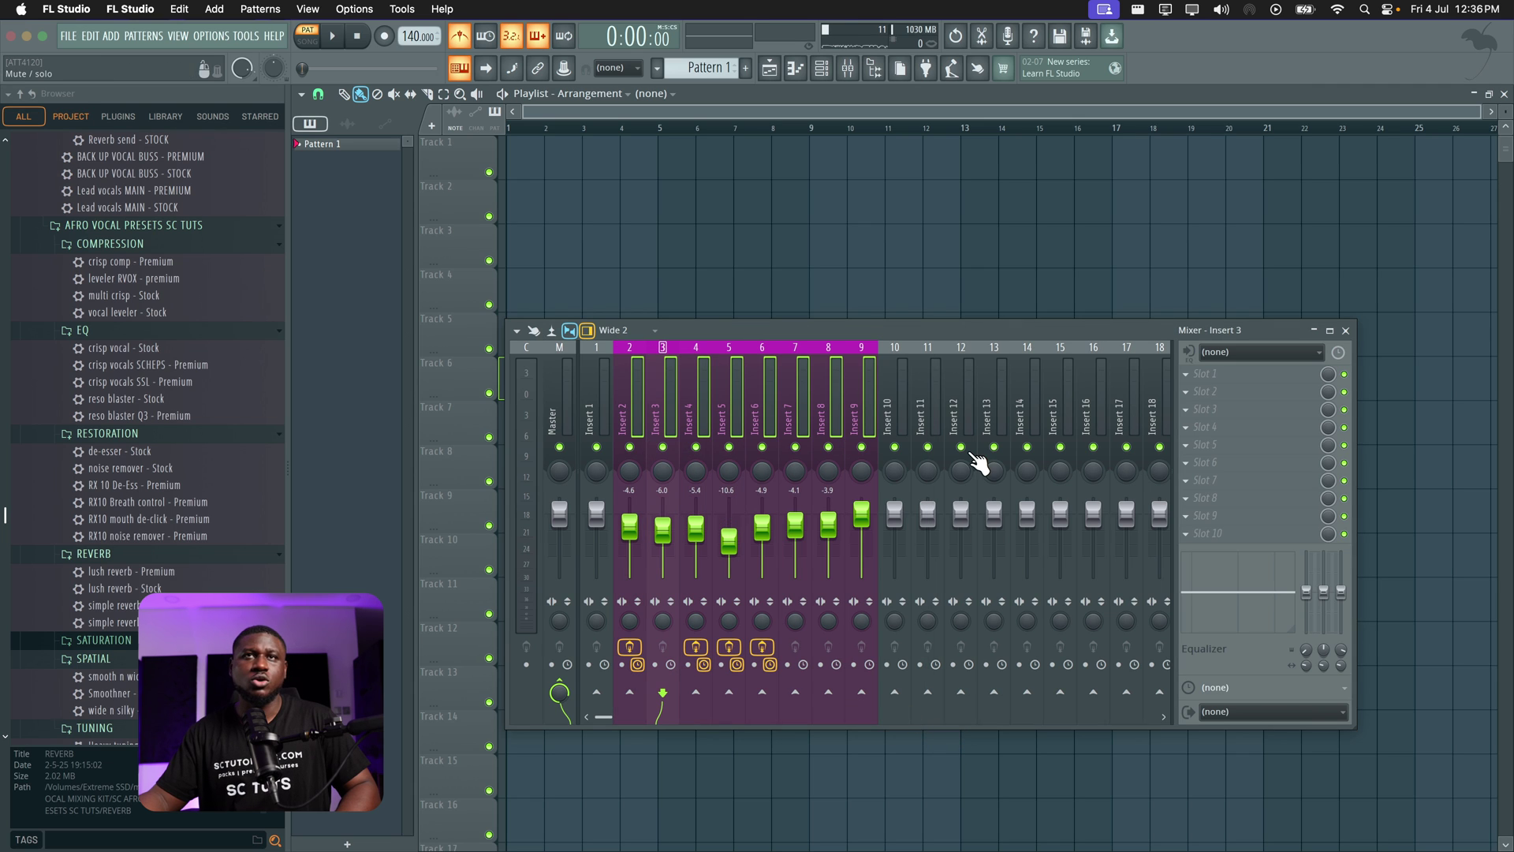
Try Random color on the eight inserts, then select Insert 13
{"action": "right_click", "coordinate": [707, 391]}
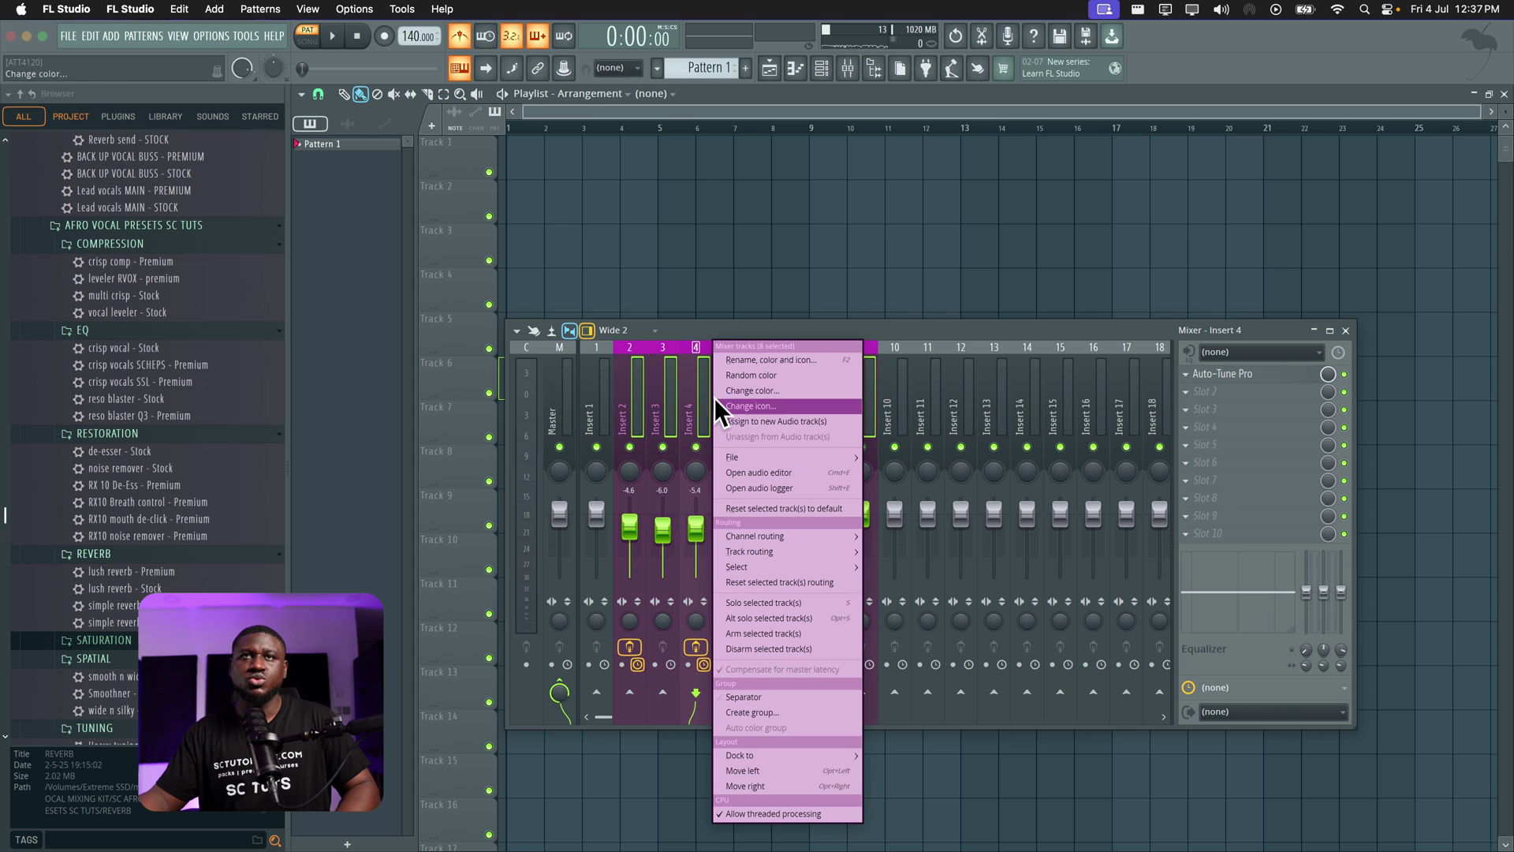
{"action": "left_click", "coordinate": [746, 376]}
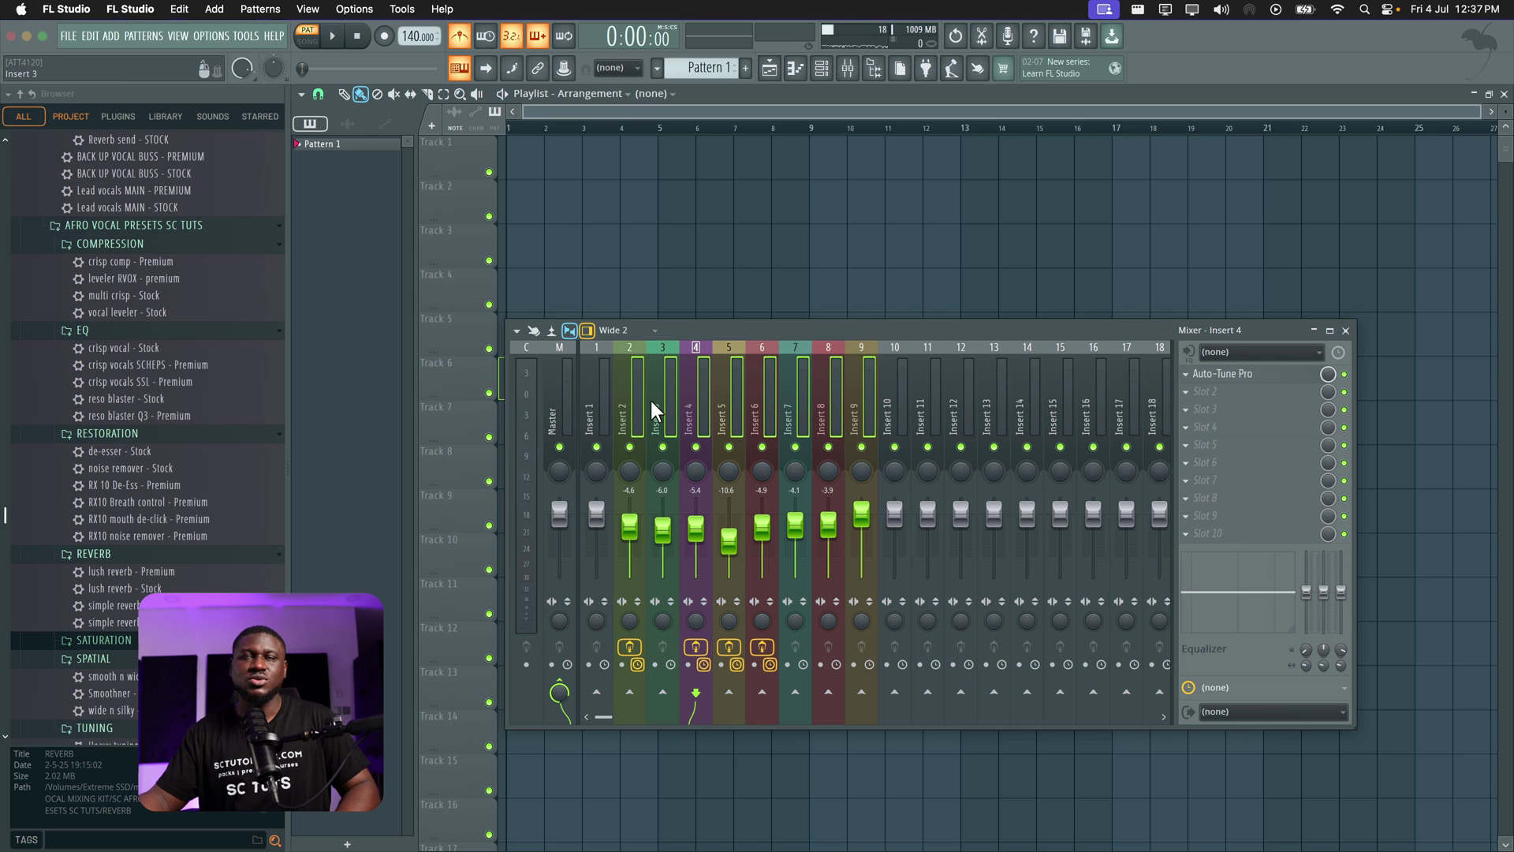
{"action": "left_click", "coordinate": [982, 395]}
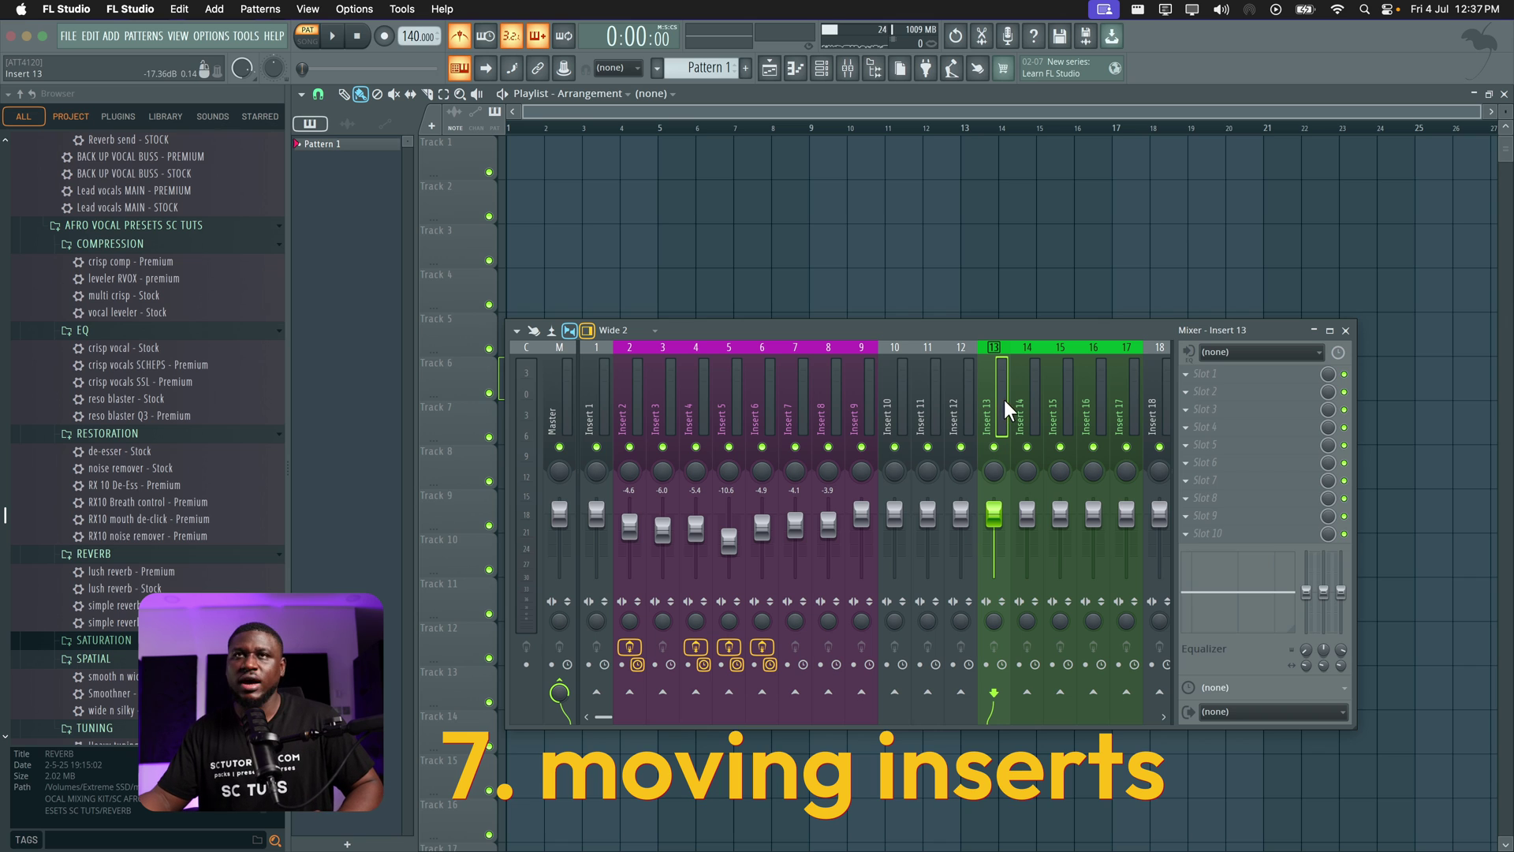
{"action": "left_click", "coordinate": [1044, 391], "text": "shift"}
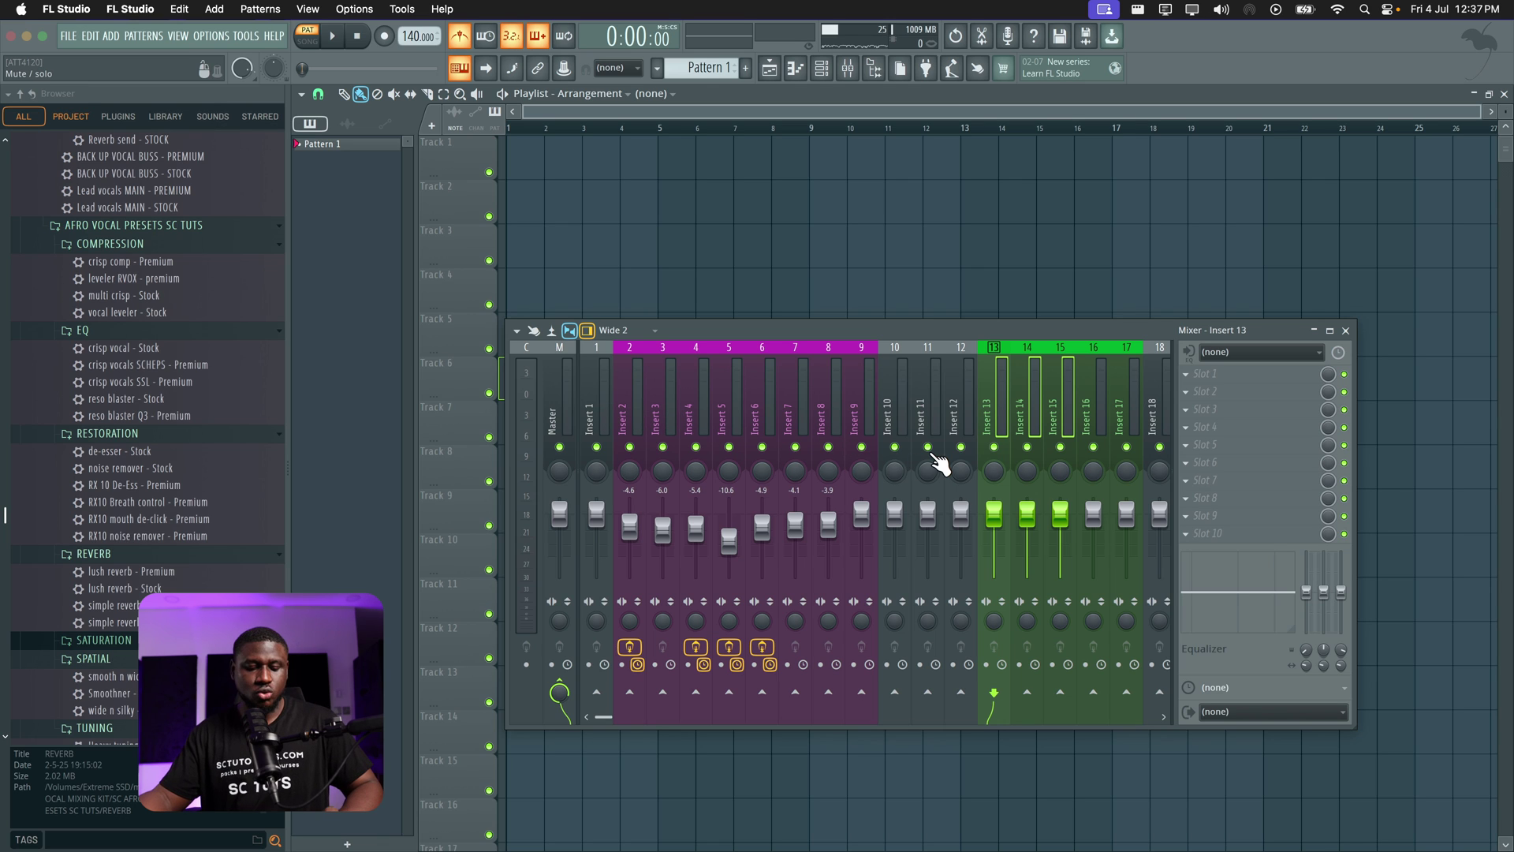
{"action": "key", "text": "alt+Left"}
{"action": "key", "text": "alt+Left"}
{"action": "key", "text": "alt+Left"}
{"action": "key", "text": "alt+Left"}
{"action": "key", "text": "alt+Left"}
{"action": "key", "text": "alt+Left"}
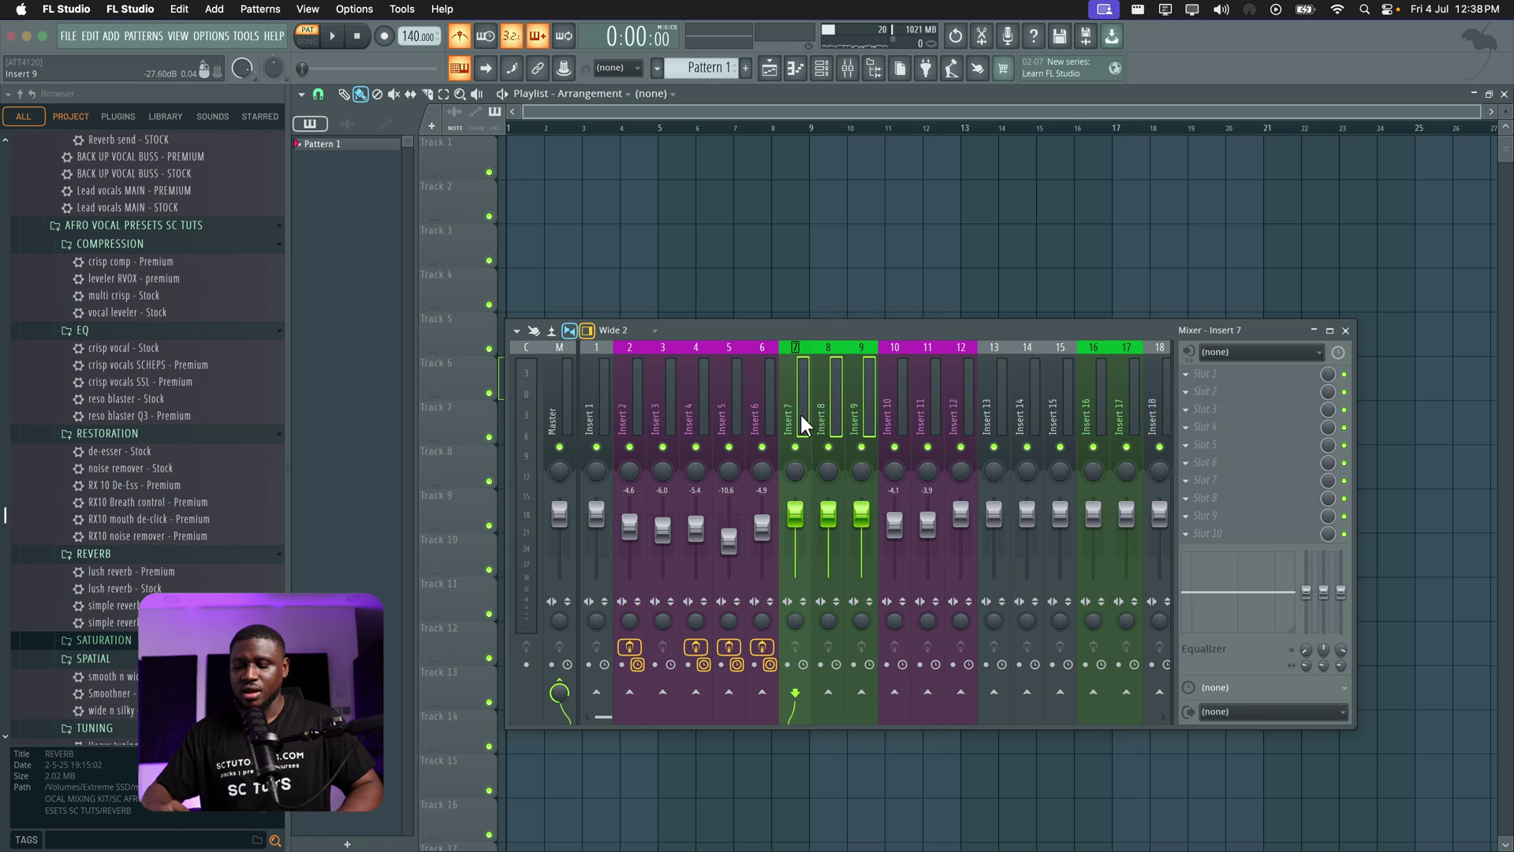
{"action": "key", "text": "alt+Left"}
{"action": "key", "text": "alt+Left"}
{"action": "key", "text": "alt+Left"}
{"action": "key", "text": "alt+Right"}
{"action": "key", "text": "alt+Right"}
{"action": "key", "text": "alt+Right"}
{"action": "key", "text": "alt+Right"}
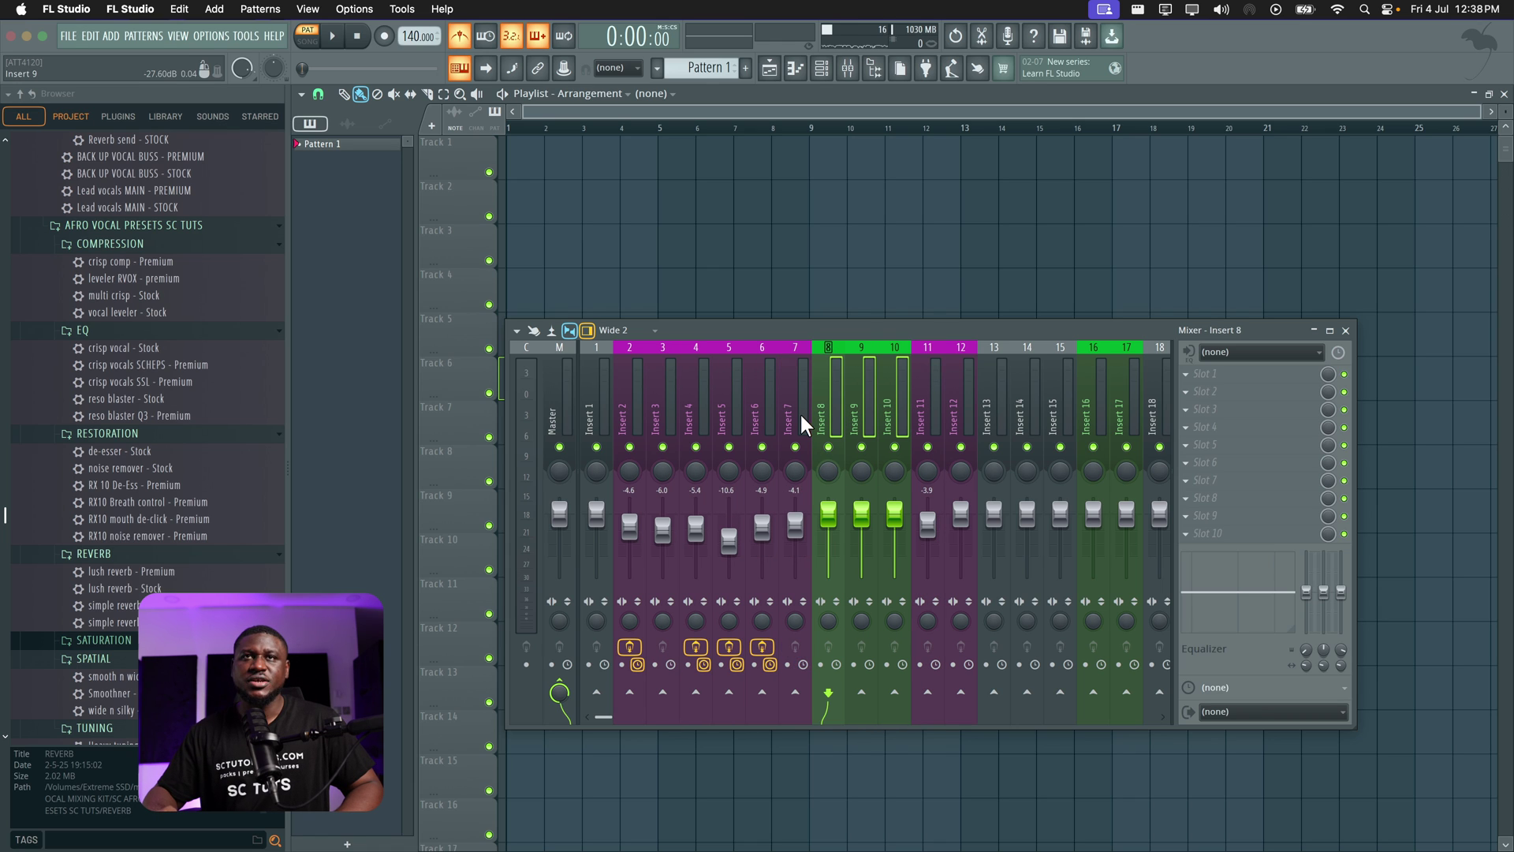
{"action": "key", "text": "alt+Left"}
{"action": "key", "text": "alt+Left"}
{"action": "key", "text": "alt+Right"}
{"action": "key", "text": "alt+Right"}
{"action": "key", "text": "alt+Right"}
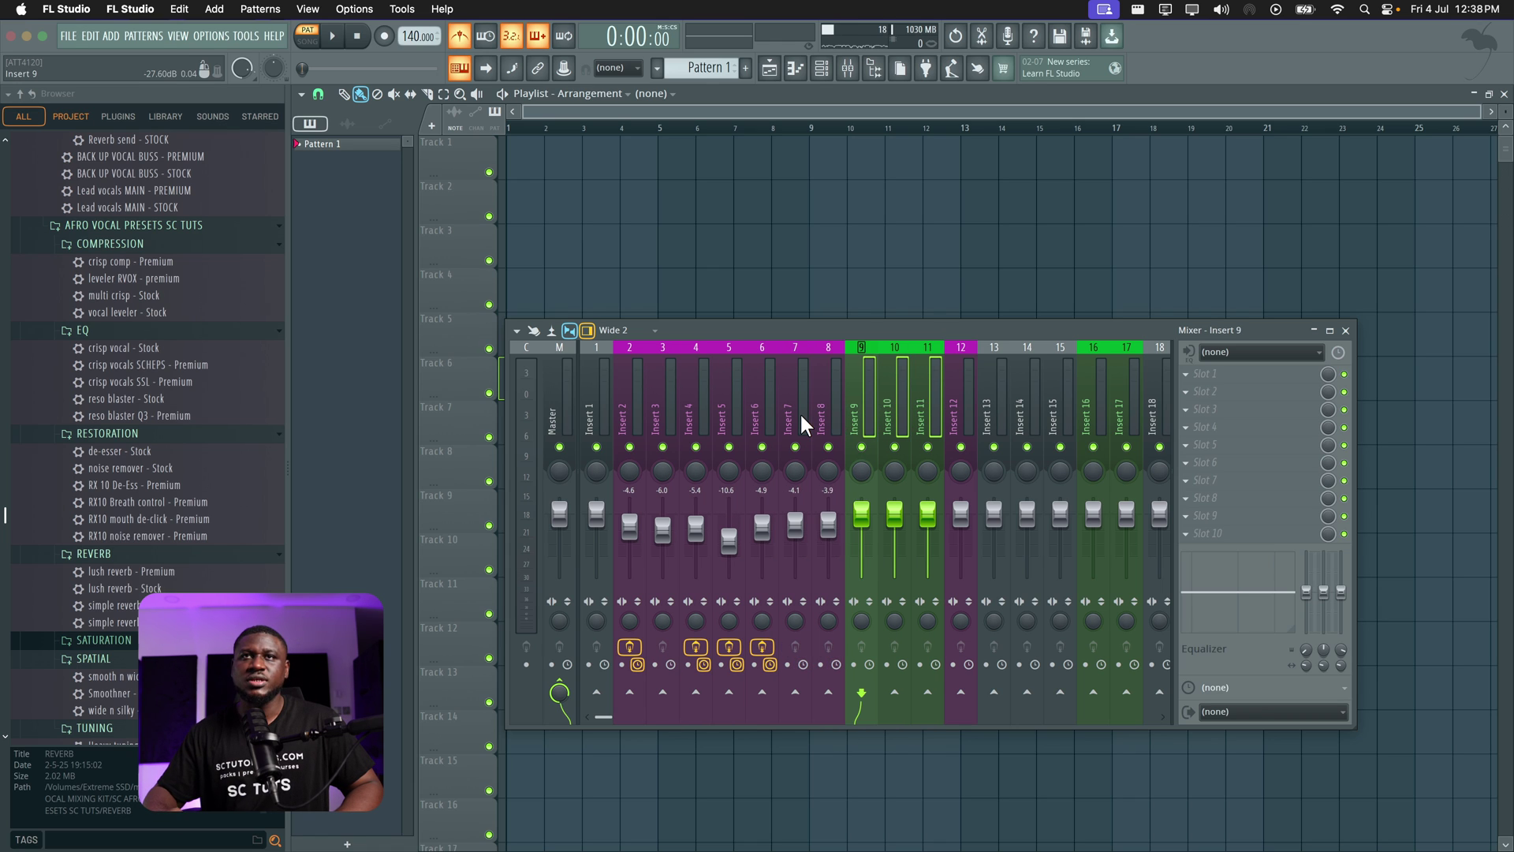
{"action": "key", "text": "alt+Left"}
{"action": "key", "text": "alt+Left"}
{"action": "key", "text": "alt+Left"}
{"action": "key", "text": "alt+Left"}
{"action": "key", "text": "alt+Right"}
{"action": "key", "text": "alt+Left"}
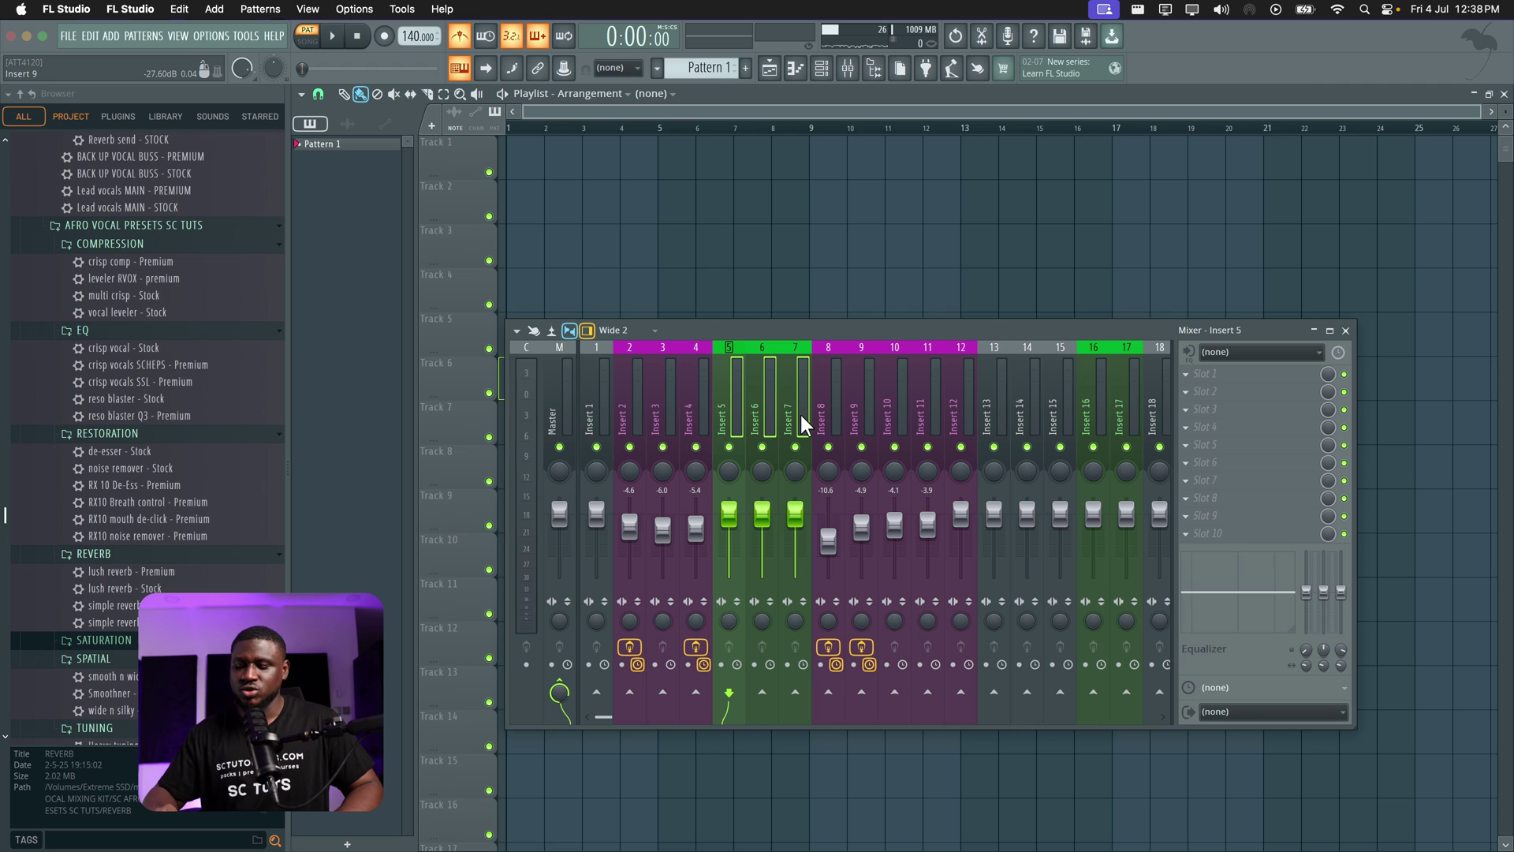
{"action": "key", "text": "alt+Right"}
{"action": "key", "text": "alt+Right"}
{"action": "key", "text": "alt+Right"}
{"action": "key", "text": "alt+Right"}
{"action": "key", "text": "alt+Right"}
{"action": "key", "text": "alt+Right"}
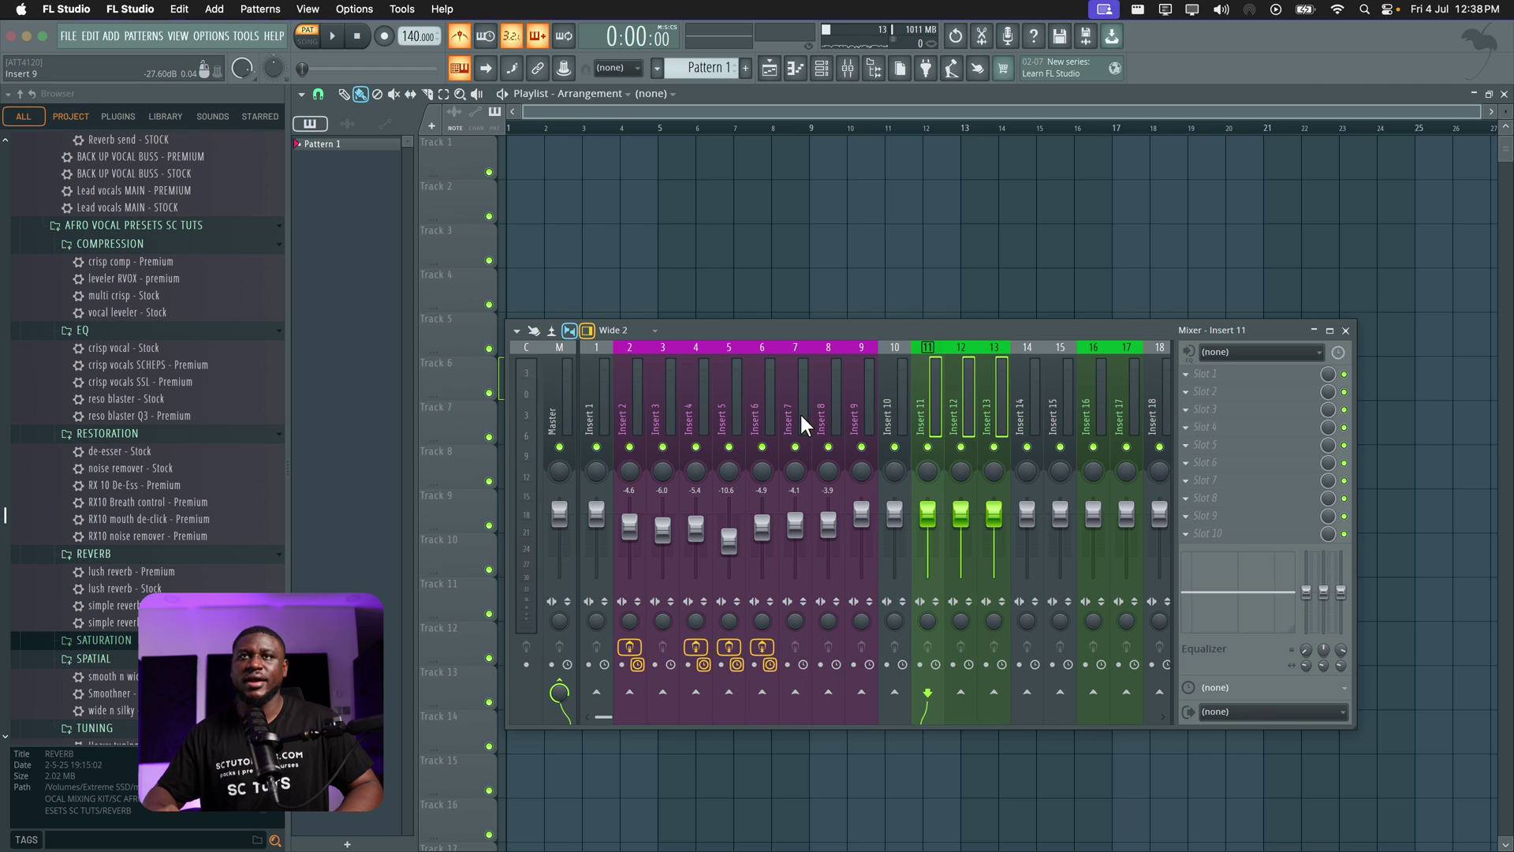
{"action": "key", "text": "alt+Right"}
{"action": "key", "text": "alt+Right"}
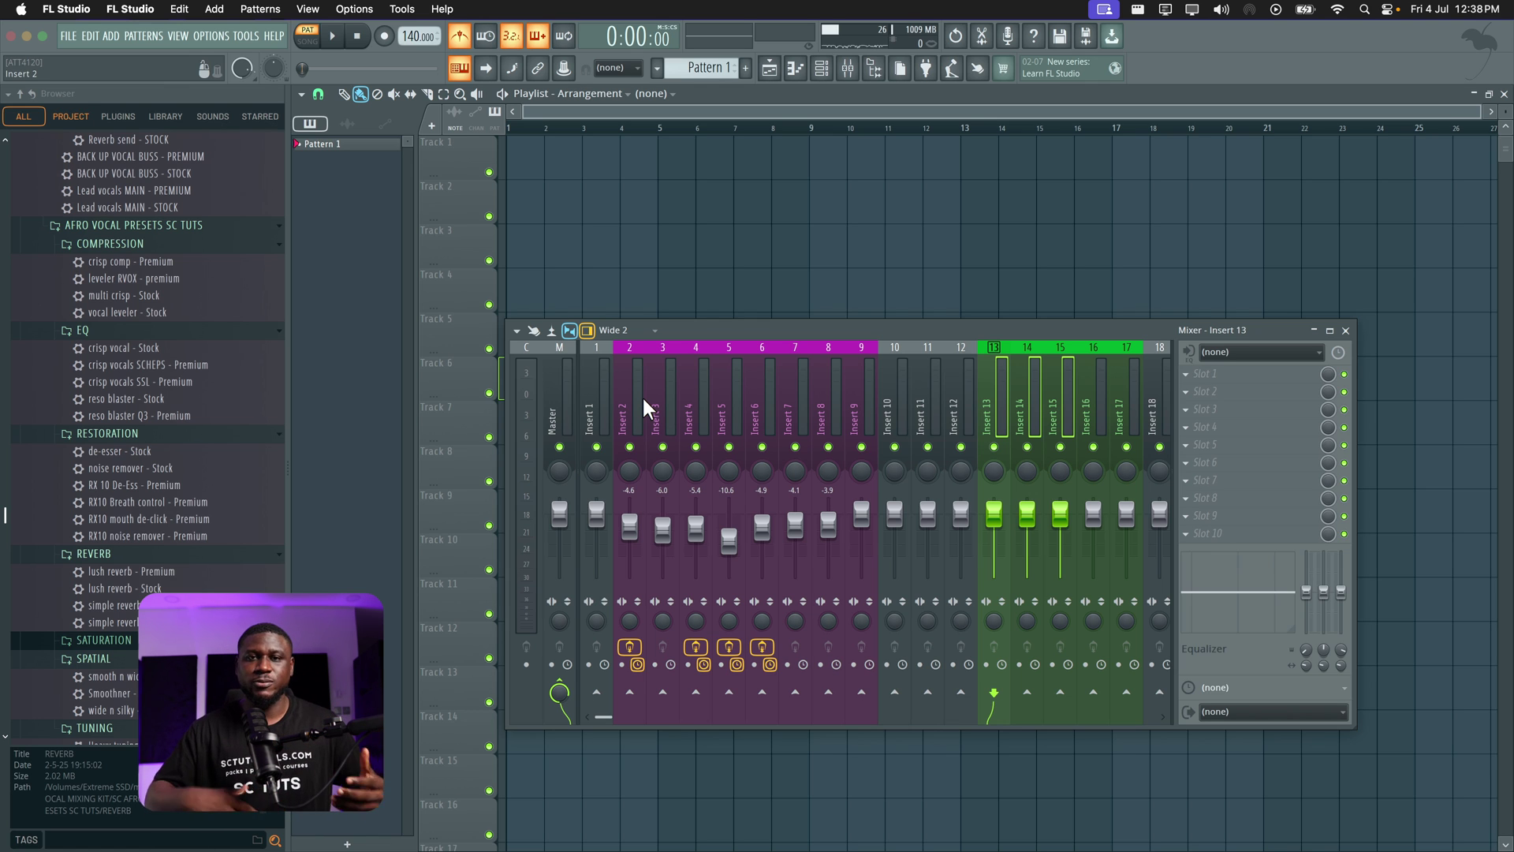
Enable multi-touch and lower Insert 2 to -7.1 dB and Insert 3 to -7.3 dB
{"action": "left_click", "coordinate": [621, 380]}
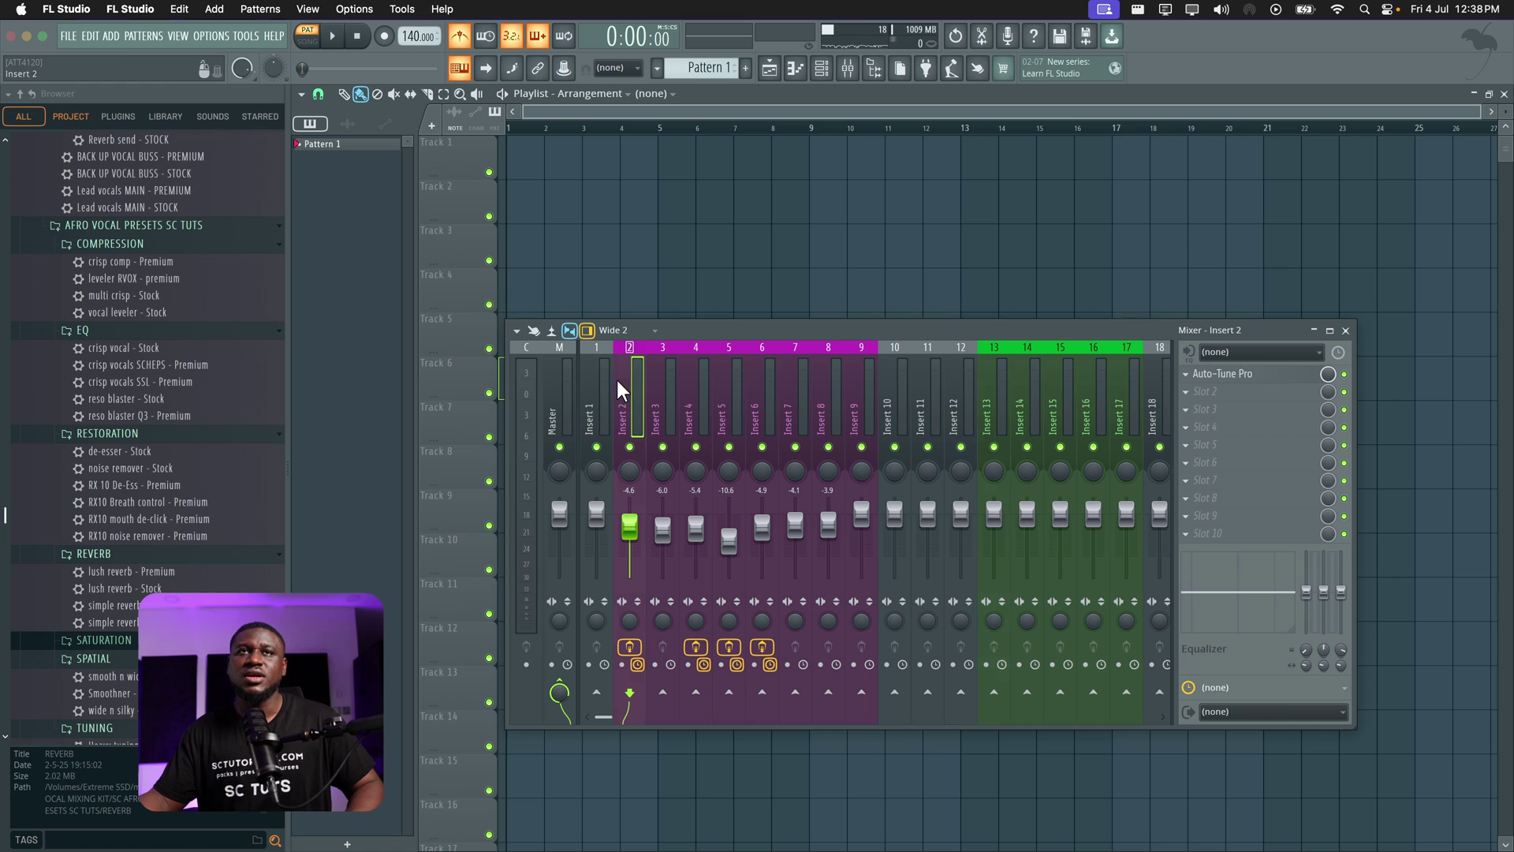
{"action": "left_click", "coordinate": [540, 332]}
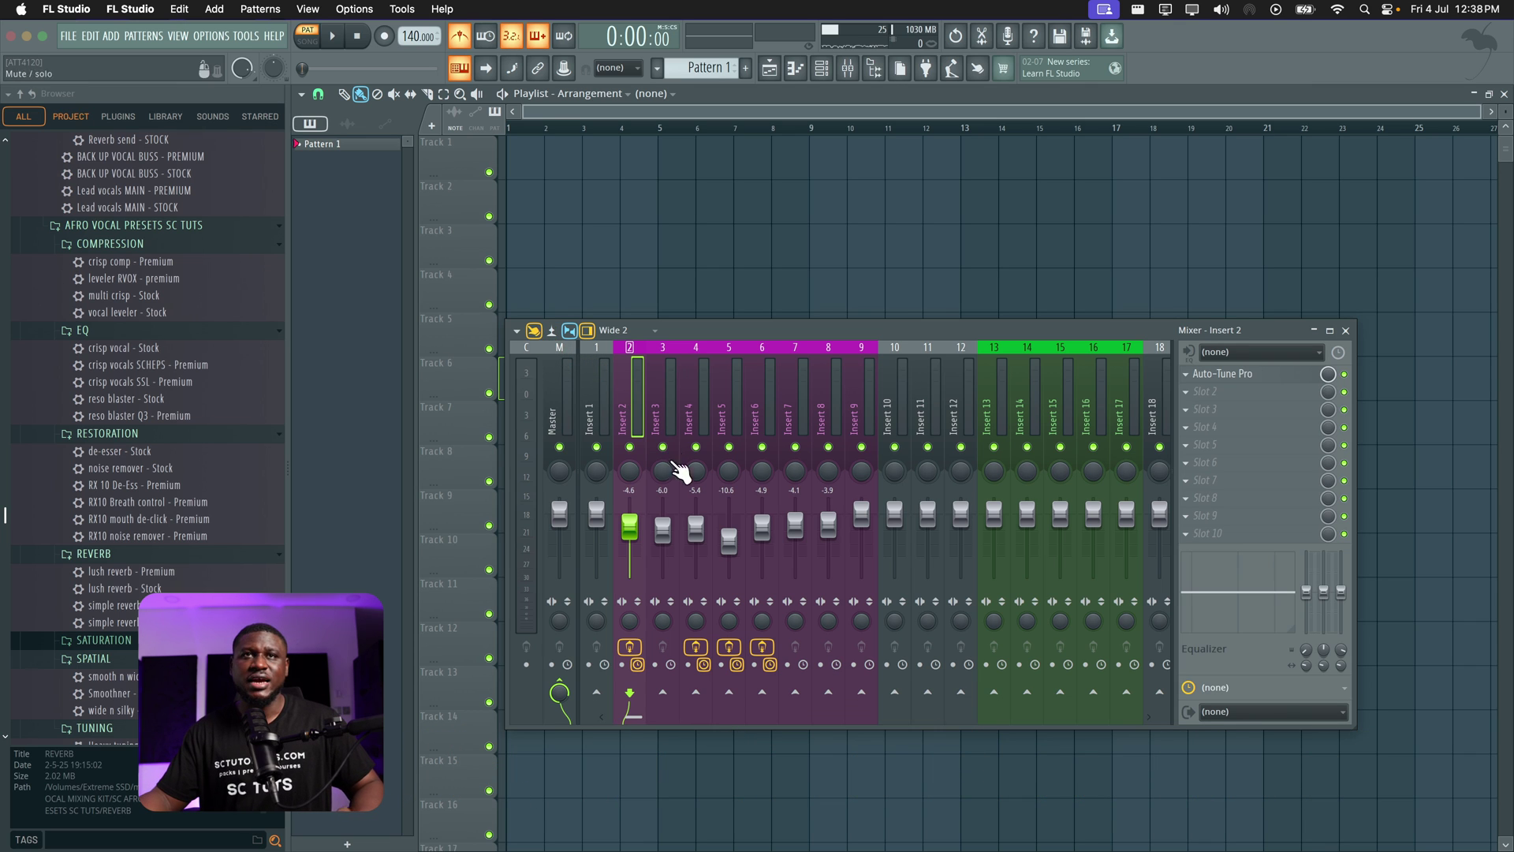
{"action": "scroll", "coordinate": [628, 528], "scroll_direction": "down", "scroll_amount": 5}
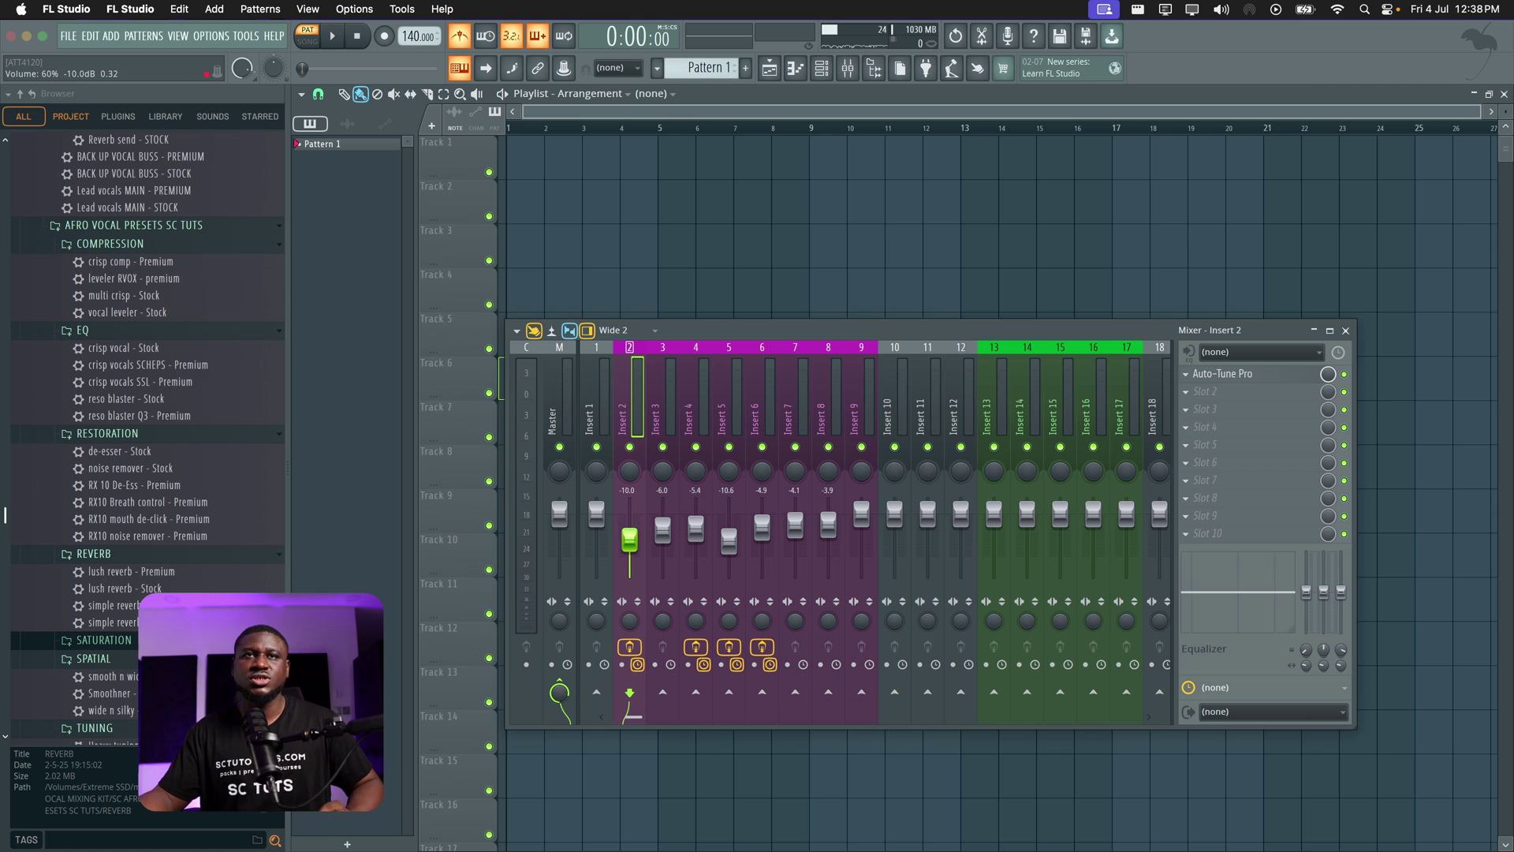
{"action": "left_click", "coordinate": [662, 530]}
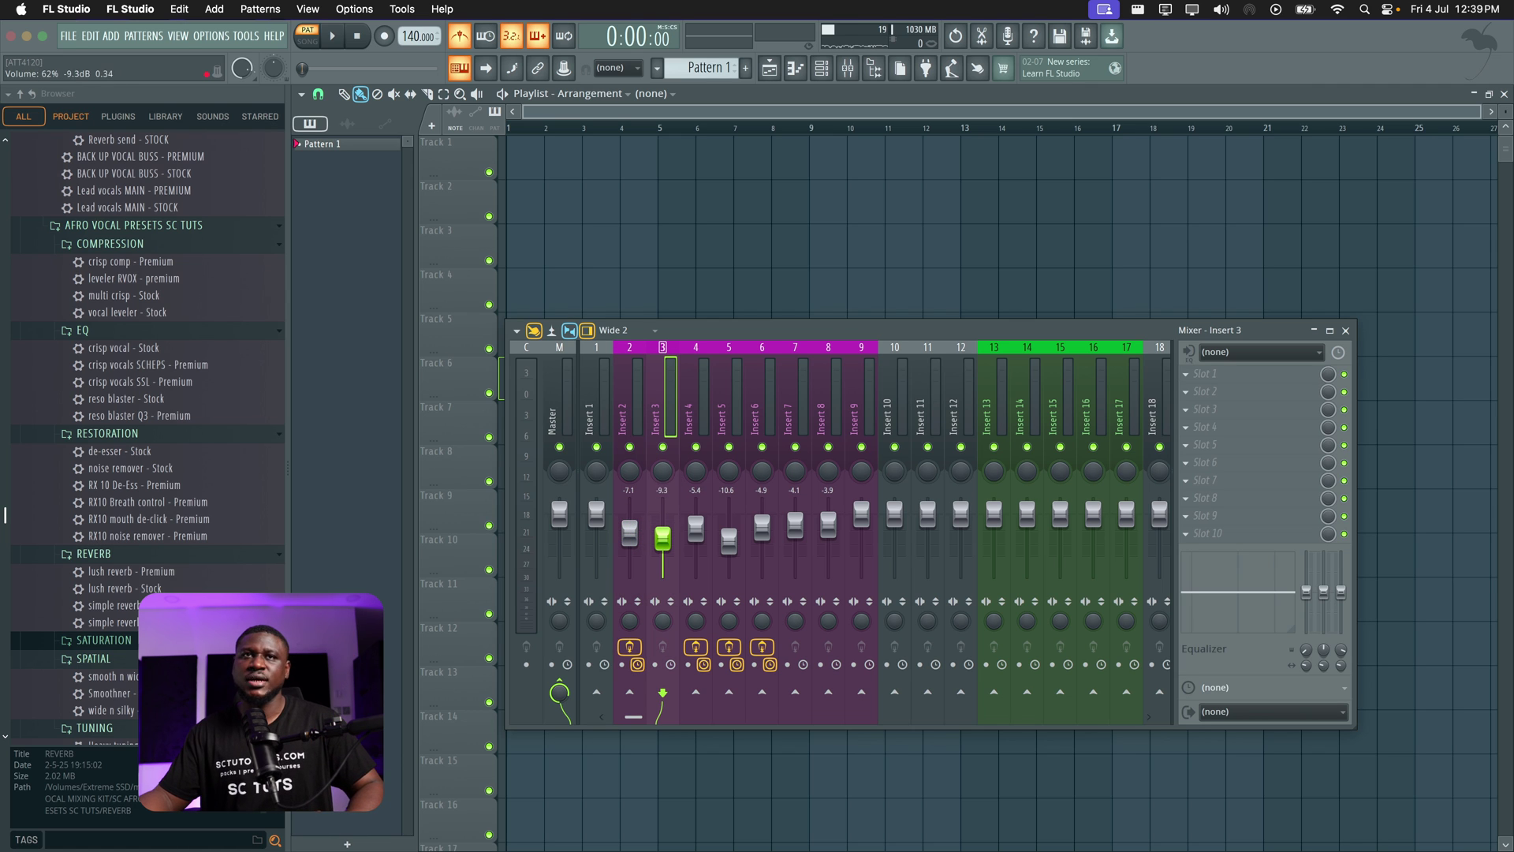
{"action": "scroll", "coordinate": [663, 531], "scroll_direction": "down", "scroll_amount": 2}
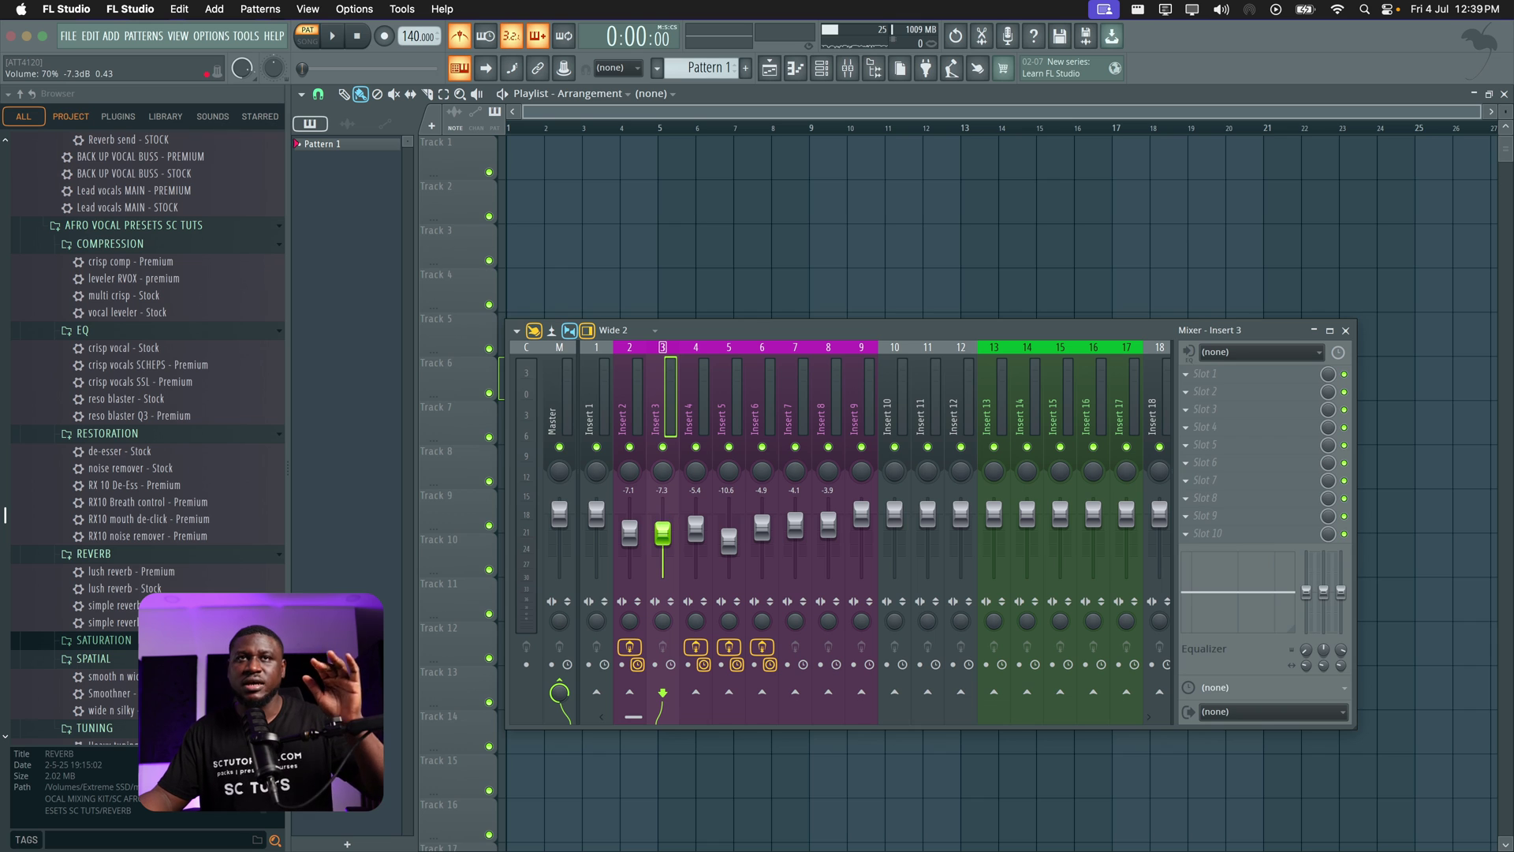
{"action": "left_click", "coordinate": [694, 473]}
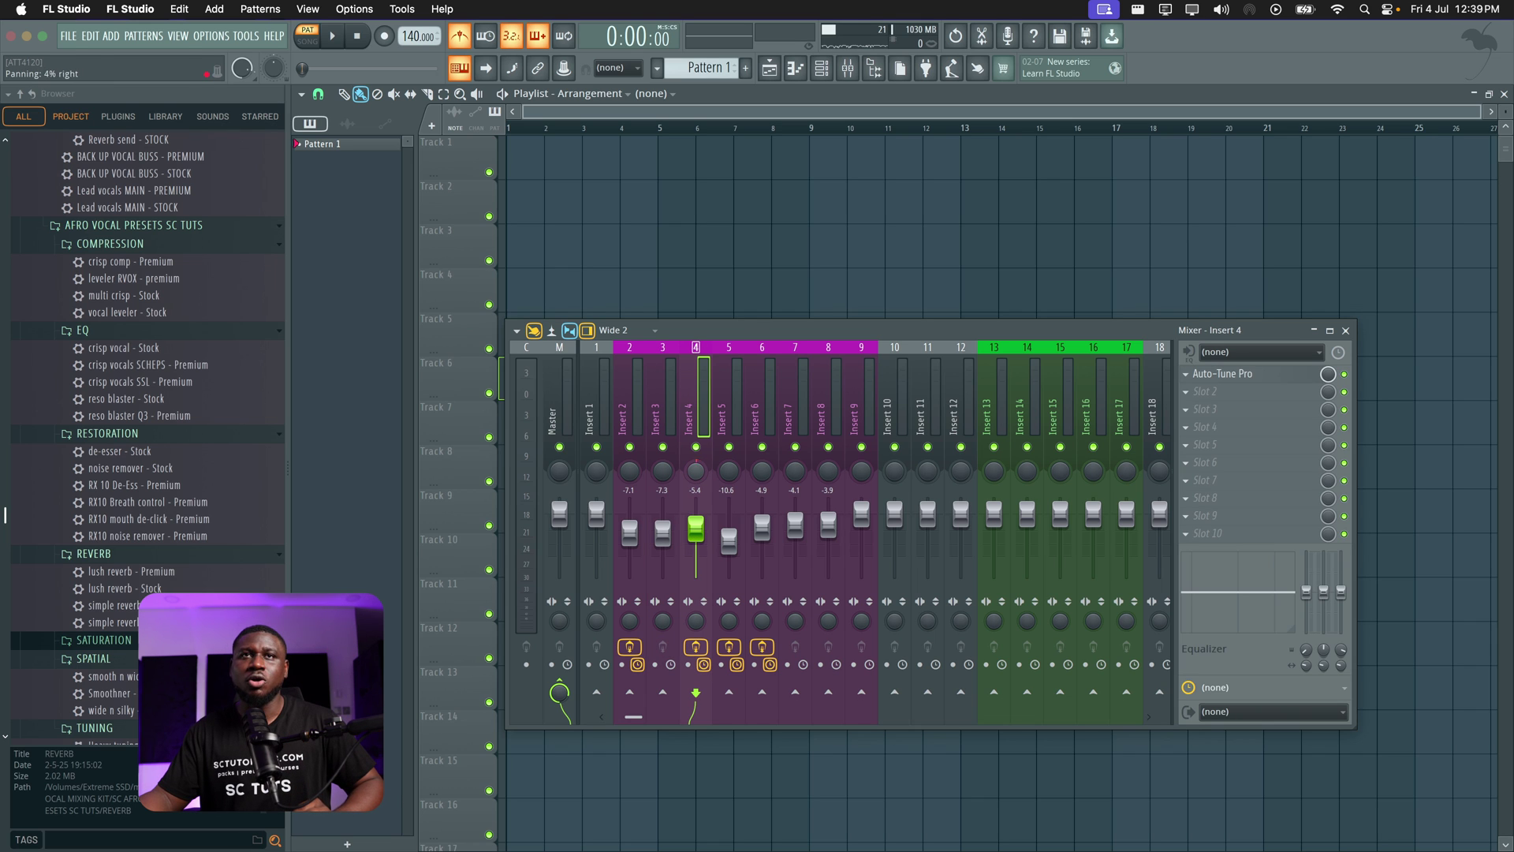